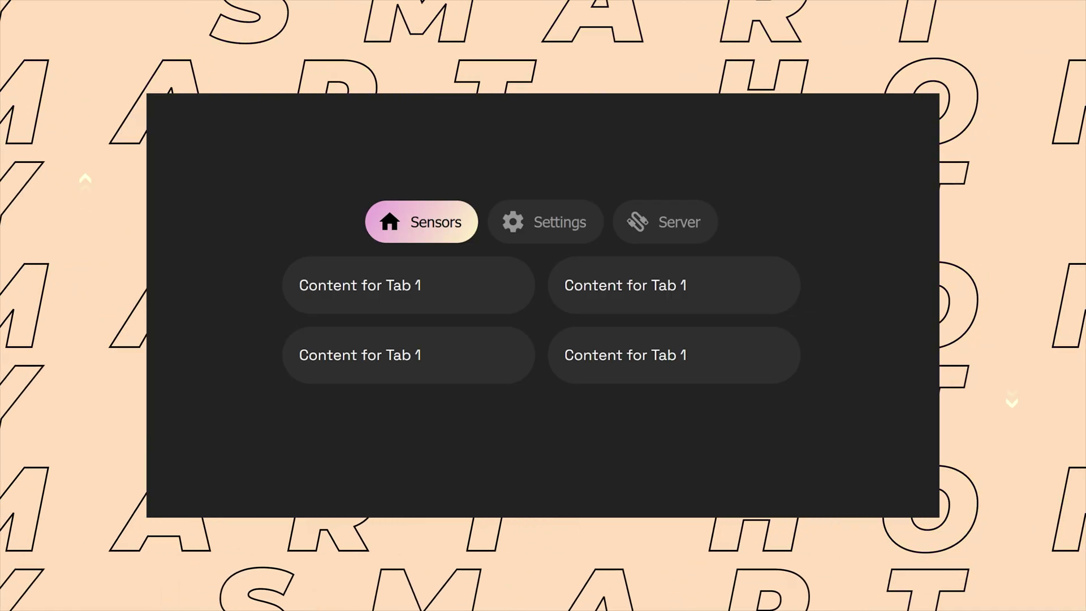
Step: Try the demo card's Sensors, Settings and Server tabs, then select the README's repository URL
click(559, 222)
click(670, 224)
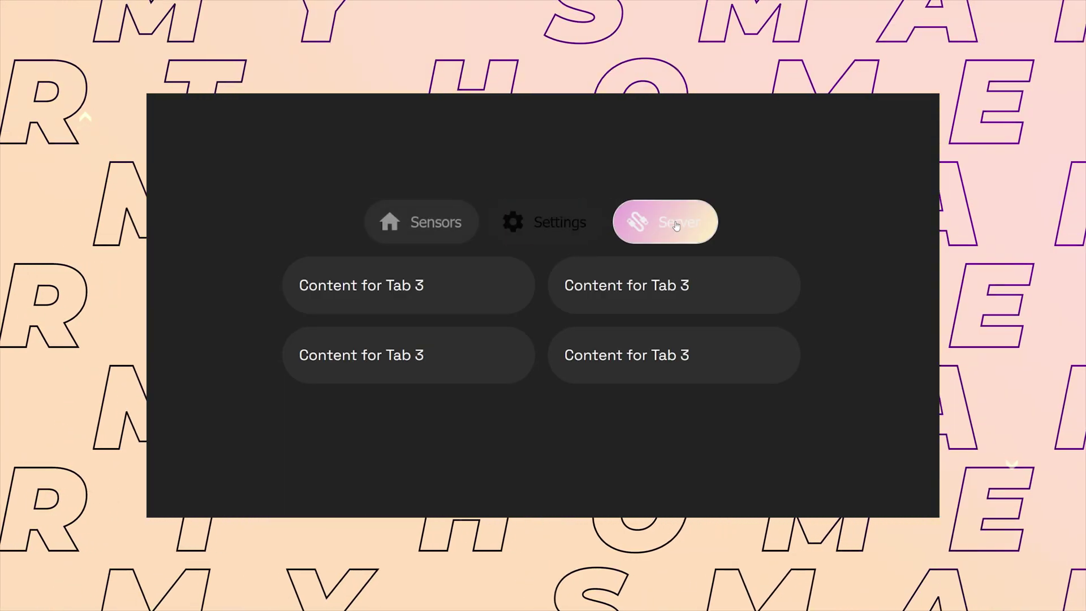
click(456, 224)
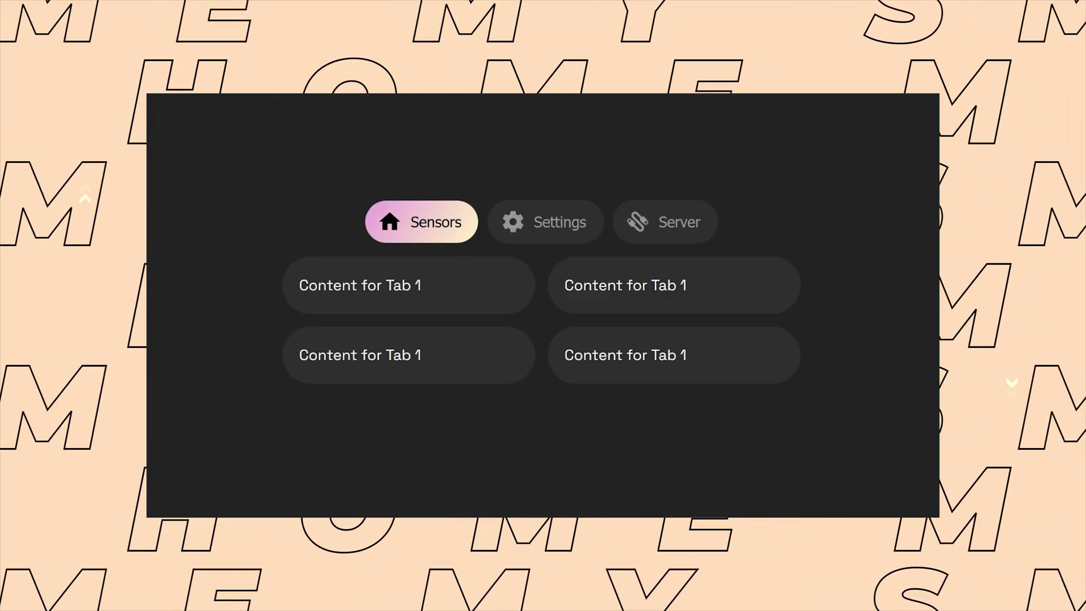
click(540, 222)
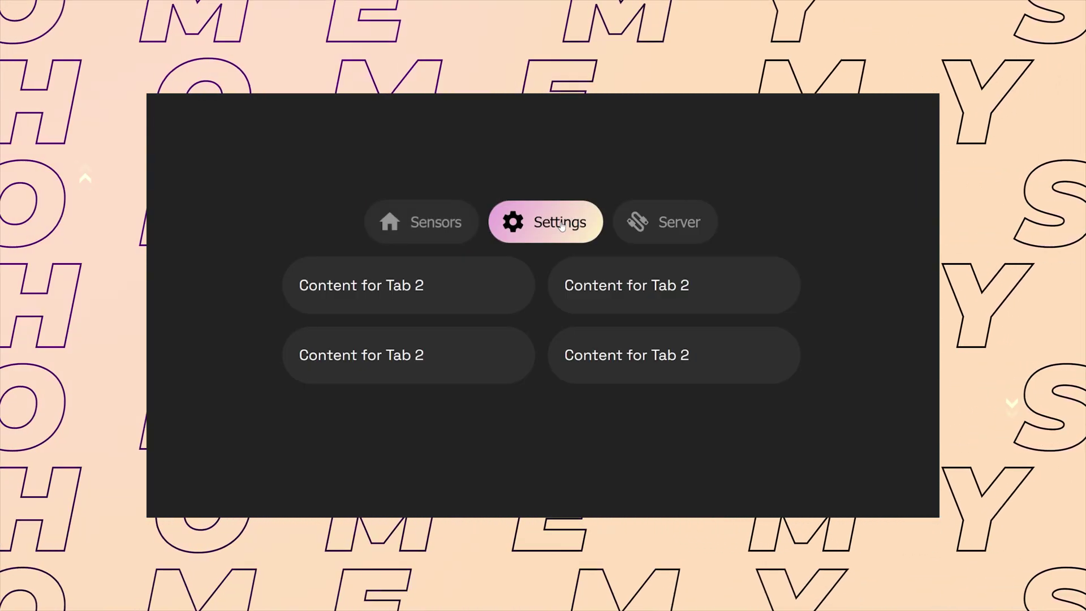
click(656, 221)
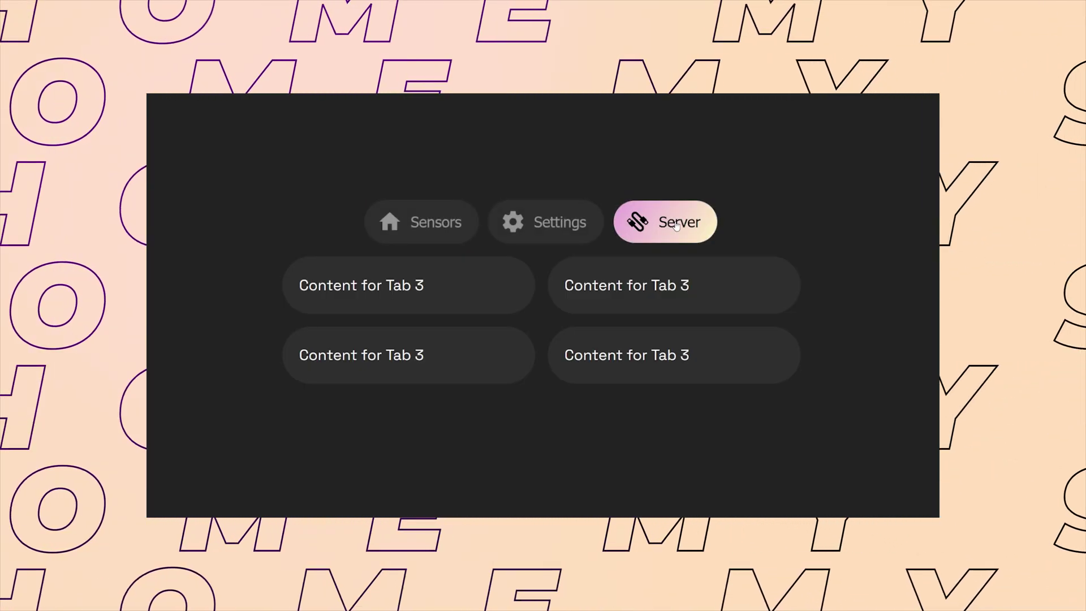
click(454, 222)
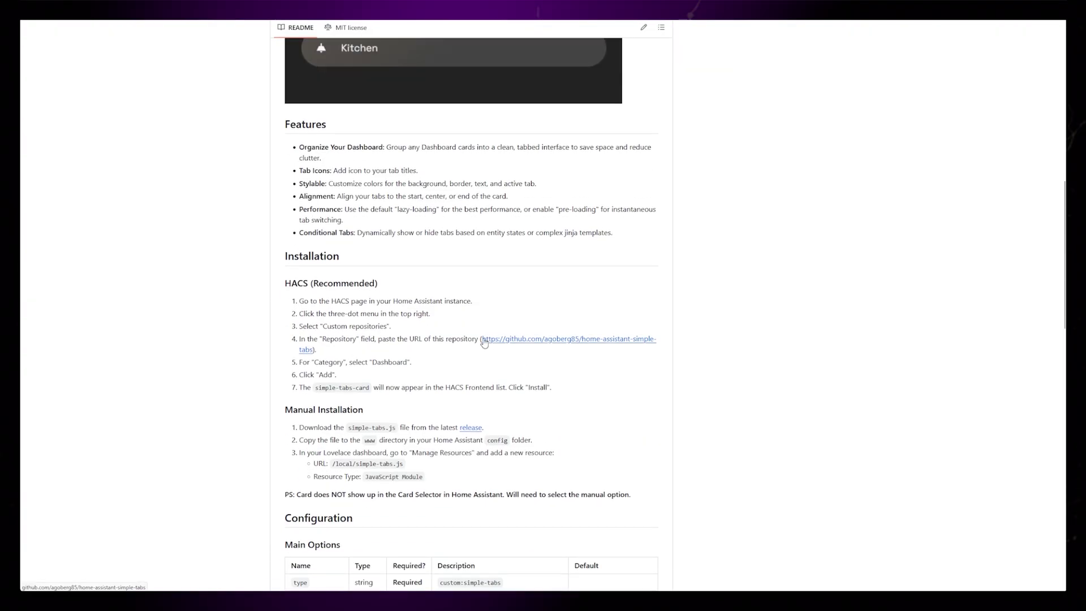
drag(483, 339, 315, 350)
key(ctrl+c)
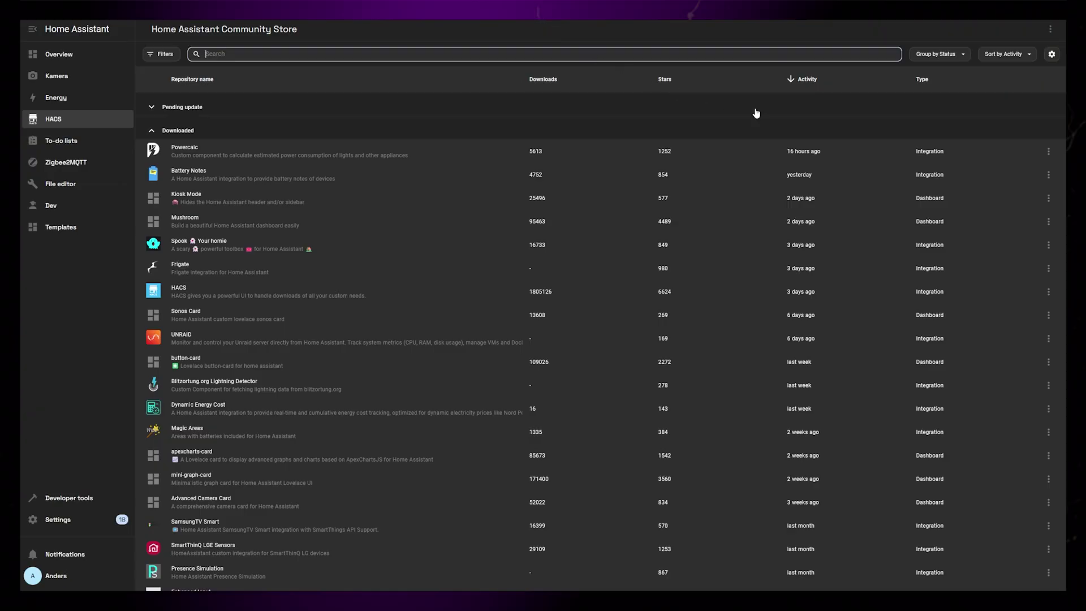
Step: Add the Simple Tabs repository URL to HACS custom repositories as a Dashboard type
click(1051, 30)
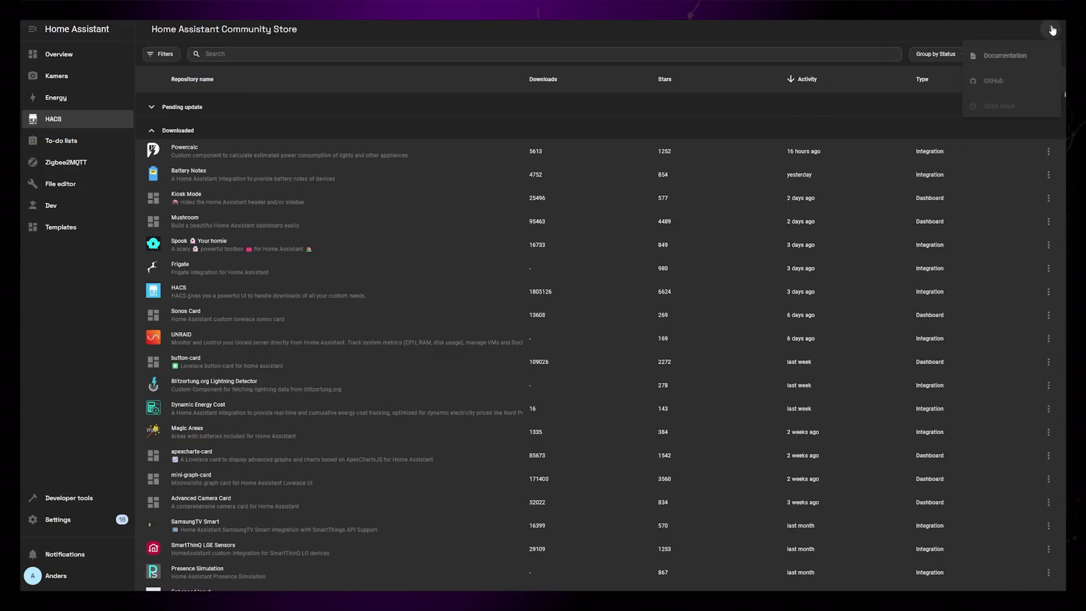
click(1013, 131)
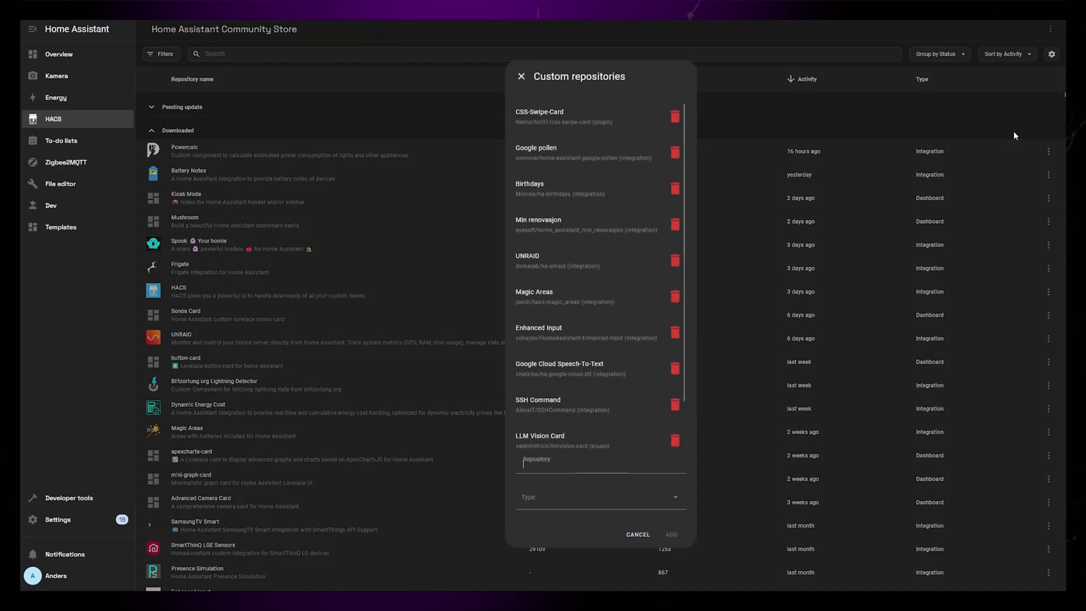
drag(684, 244, 687, 303)
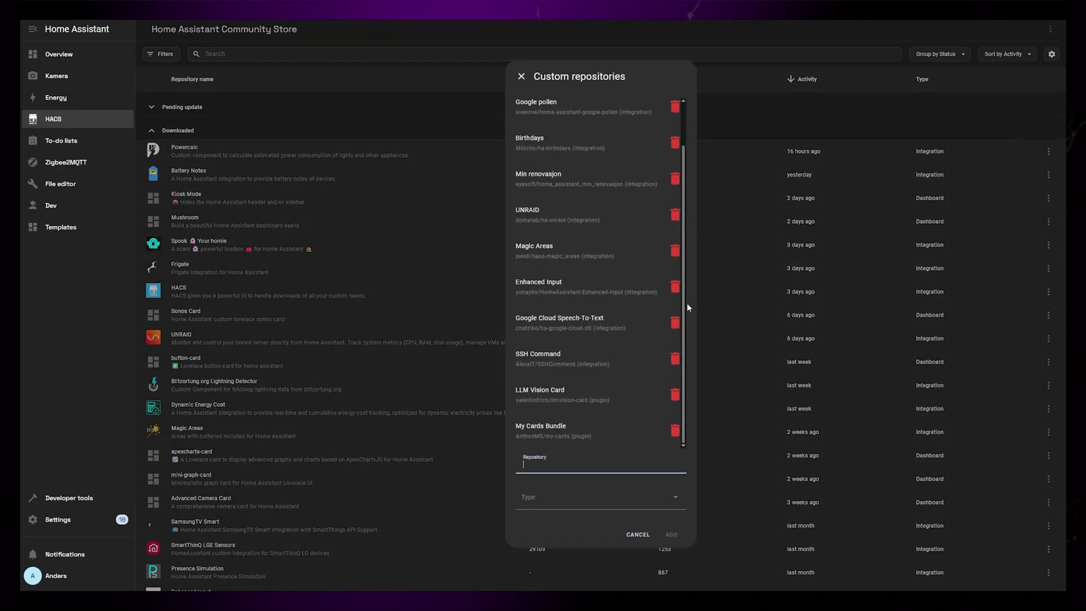
key(ctrl+v)
click(552, 497)
click(545, 387)
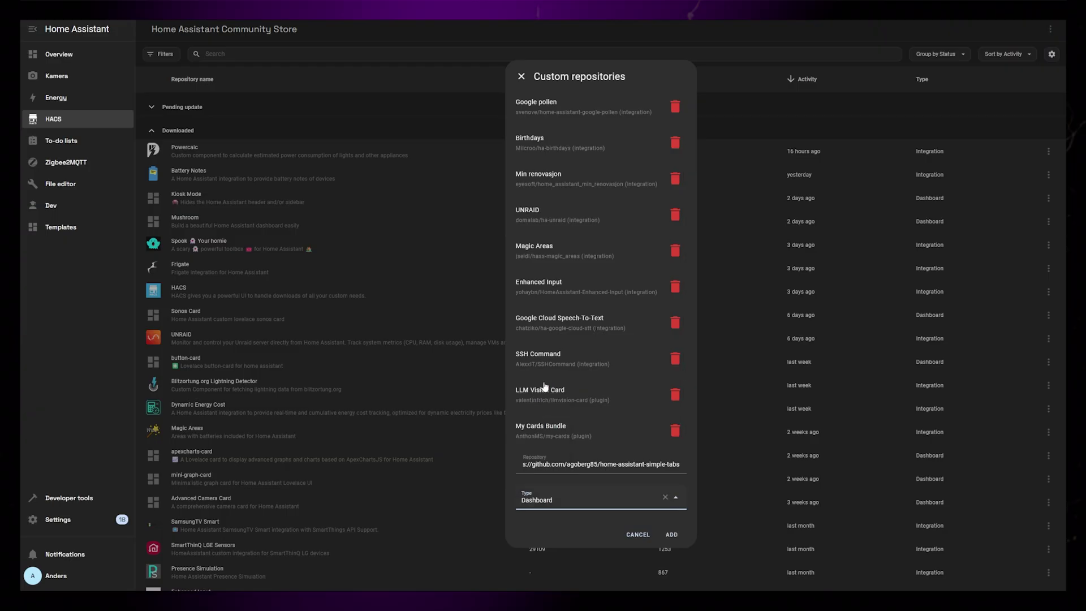
click(672, 534)
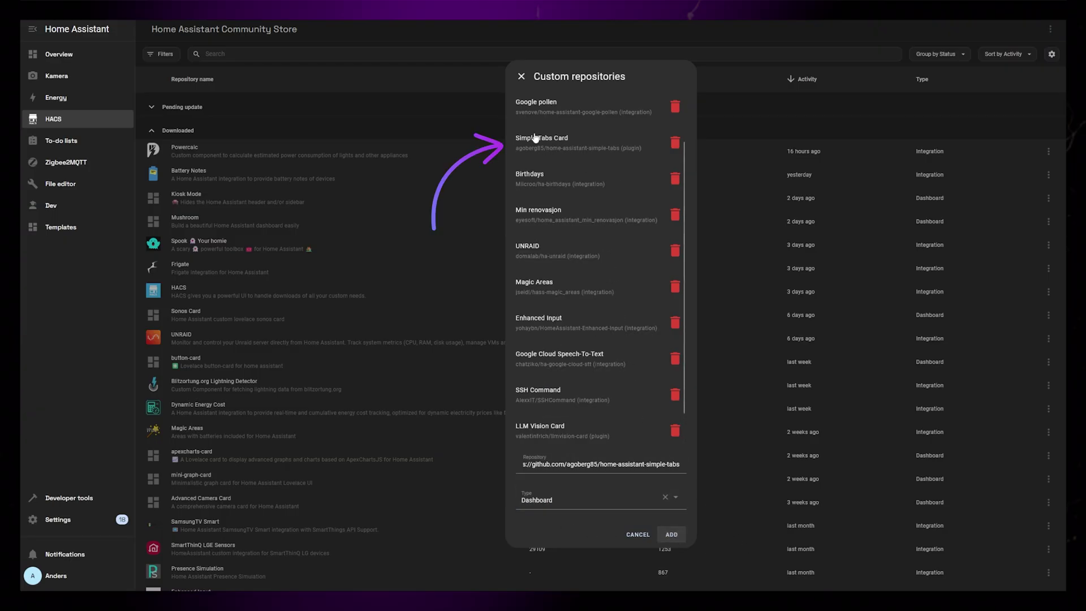
Step: Close the custom repositories dialog, search 'simple tabs' and open the Simple Tabs Card page
click(522, 76)
click(418, 54)
text(simple tabs)
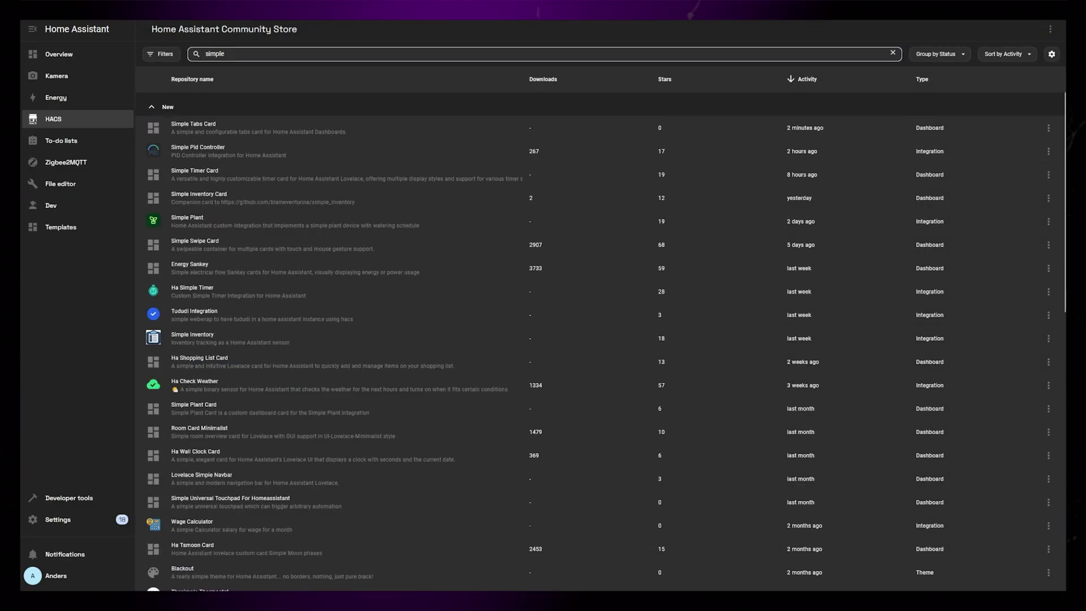
click(207, 131)
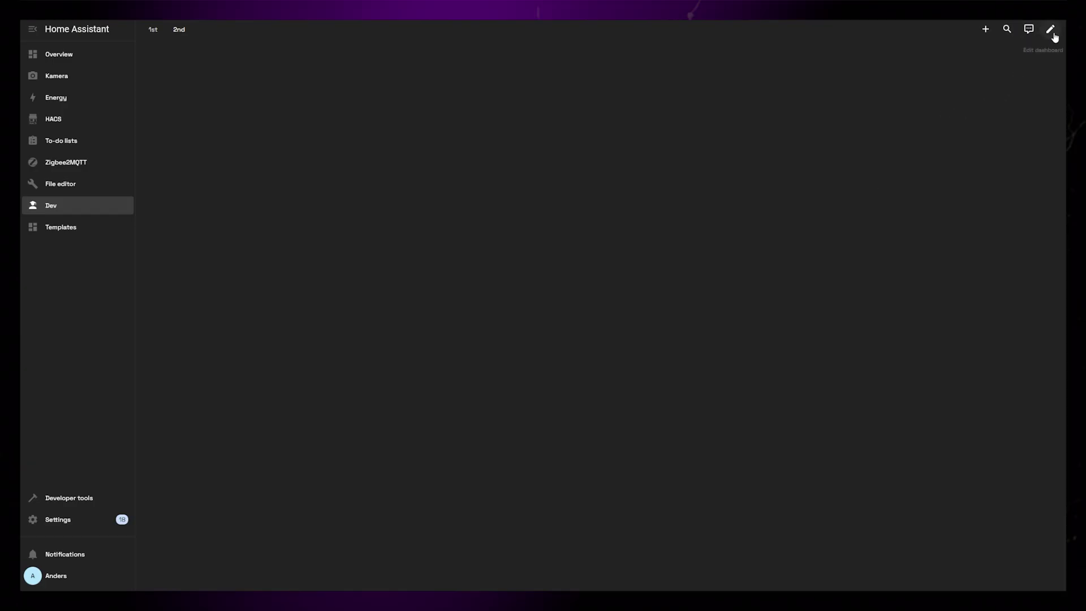
Step: Edit the Dev dashboard and add a Simple Tabs card to the 2nd view via a 'sim' search
click(1055, 36)
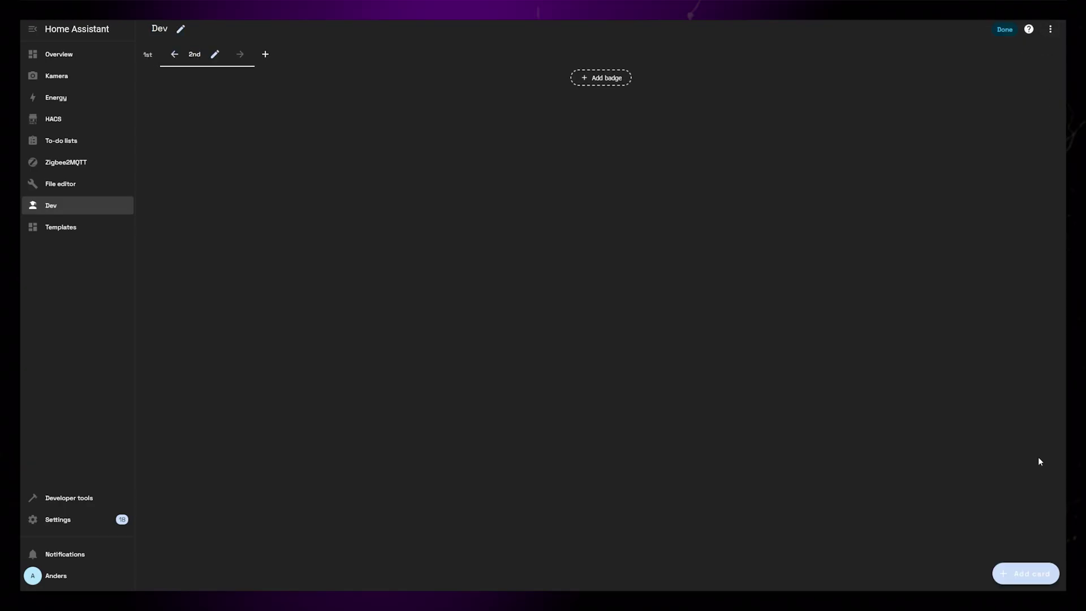
click(1029, 574)
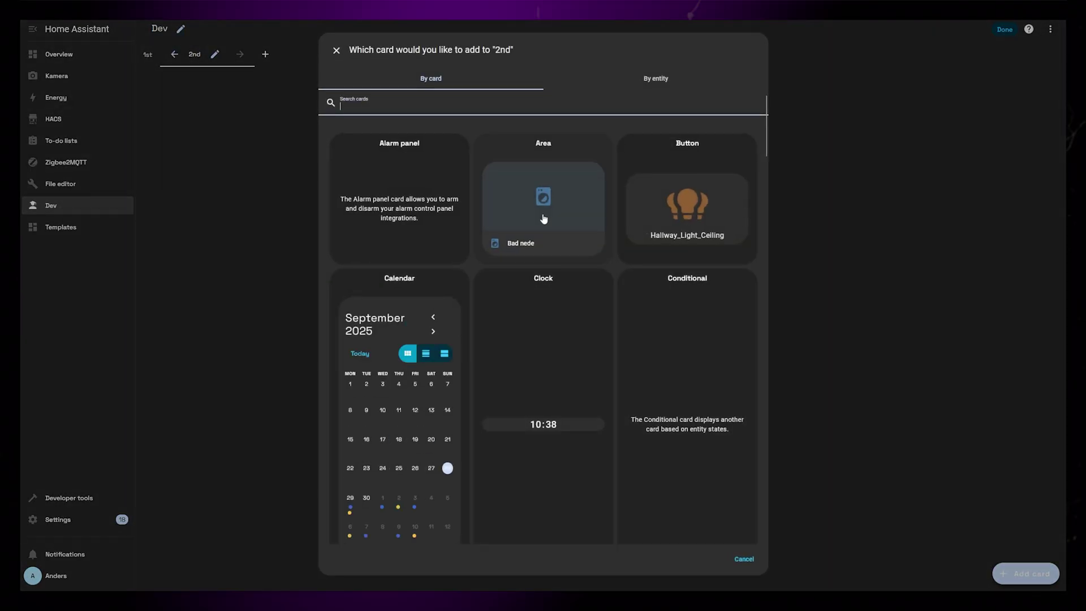
text(simp)
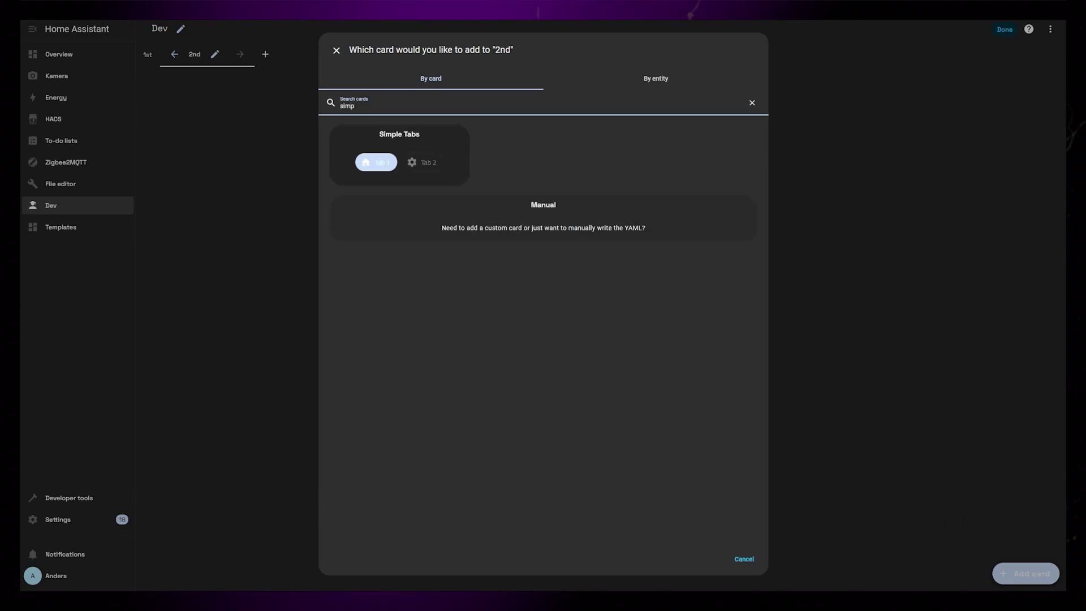
click(389, 145)
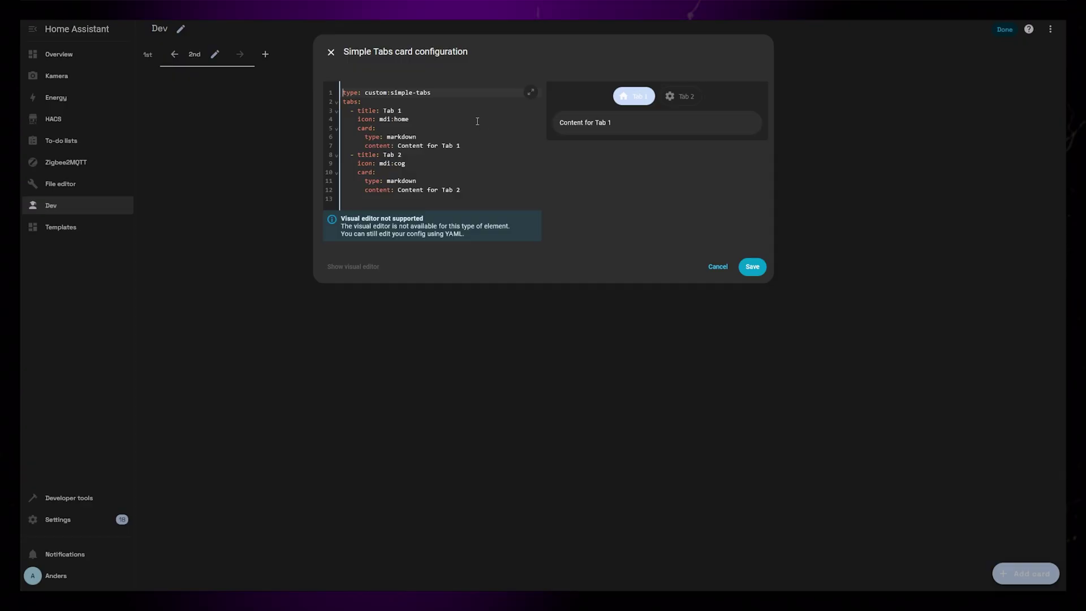
Step: Add a 'pre-load: true' line under the card type in the YAML
key(End)
key(Return)
text(pre-l)
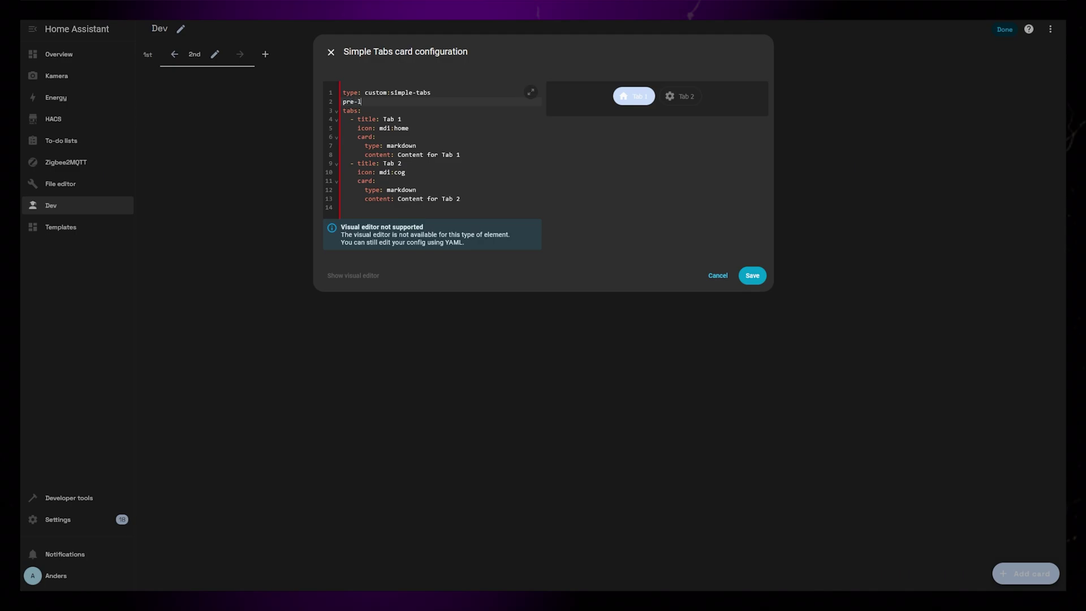
text(oad: teru)
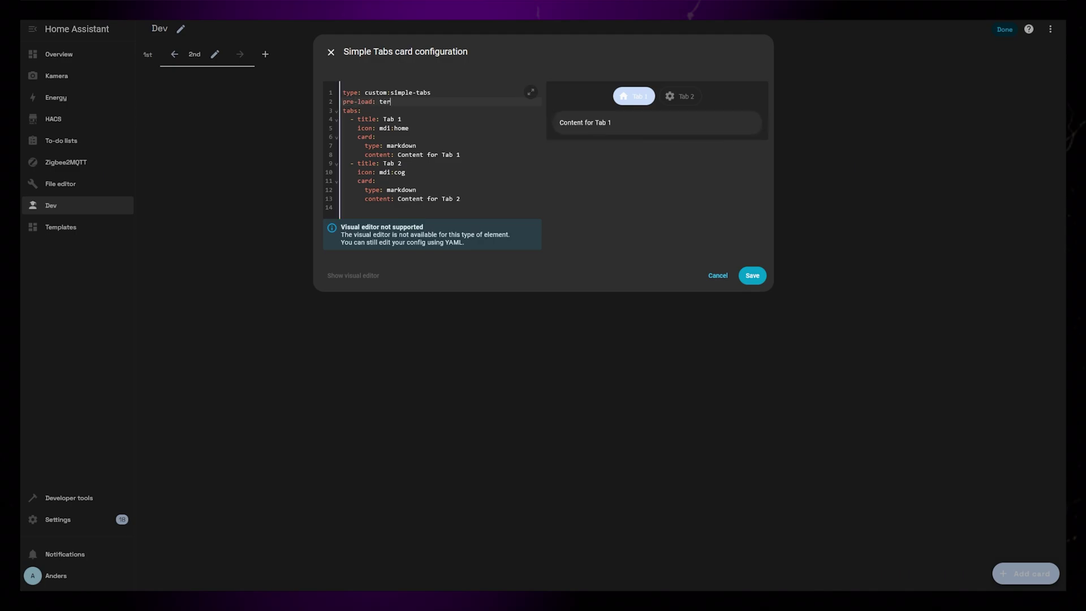
text(ue)
Step: Test switching between Tab 1 and Tab 2 in the preview, then select Tab 1's placeholder markdown lines
click(688, 95)
click(633, 97)
click(673, 97)
drag(462, 155, 329, 150)
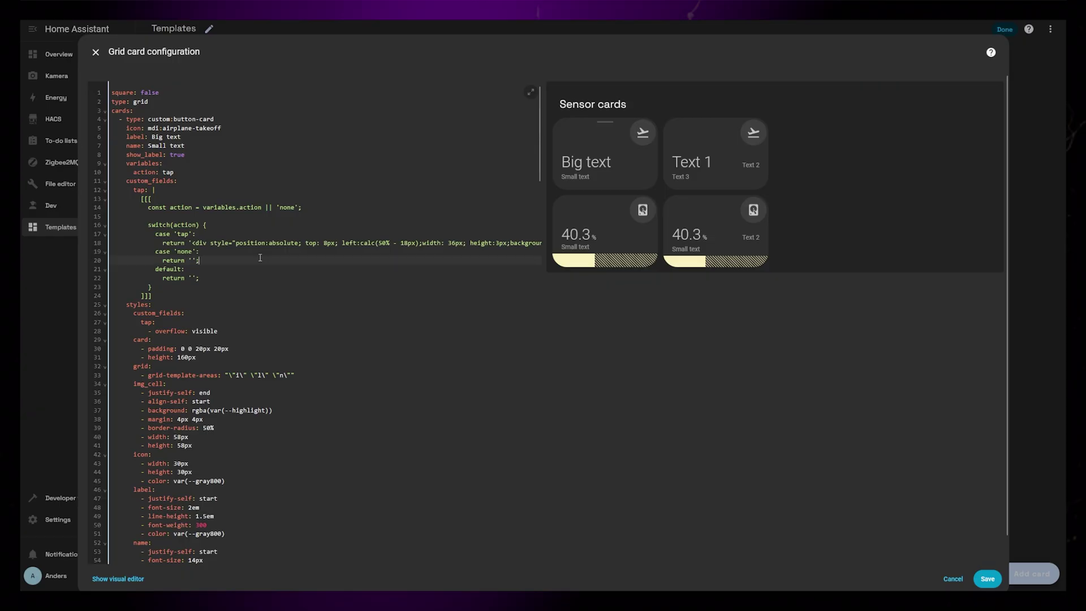
Step: Select all of the Templates grid card YAML to copy it
key(ctrl+a)
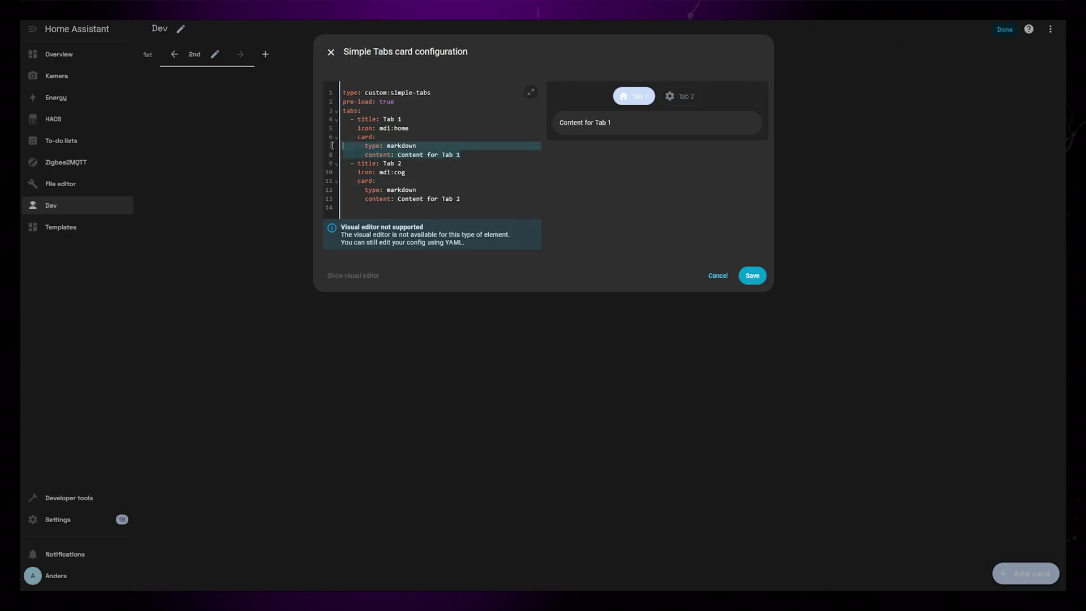
Step: Replace Tab 1's markdown with the pasted Sensor cards grid YAML, indented under its card
key(BackSpace)
key(Return)
key(Return)
key(Return)
key(ctrl+v)
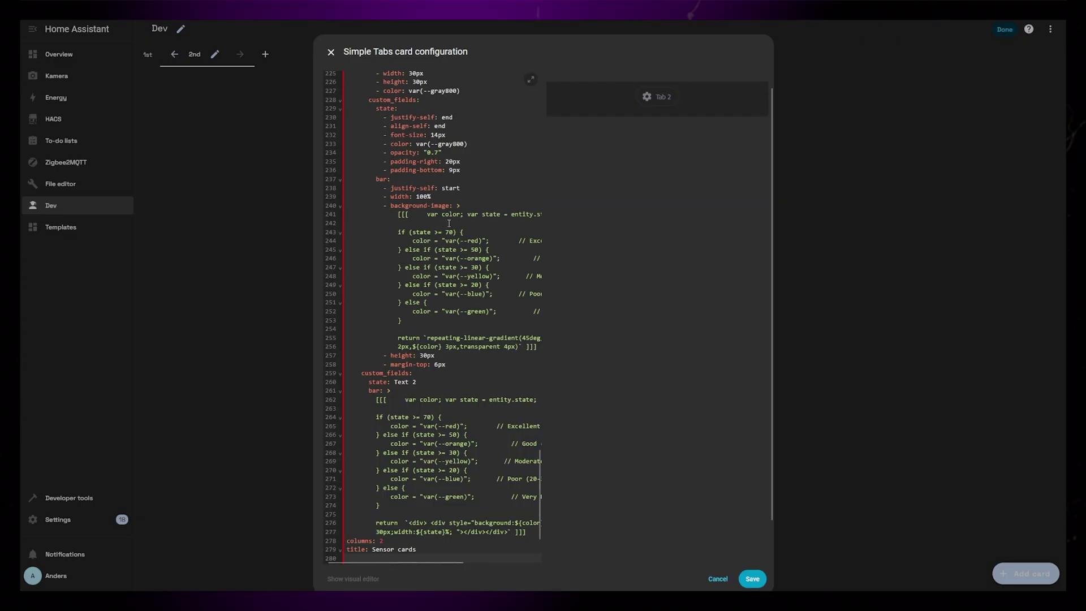
scroll(474, 244, up, 20)
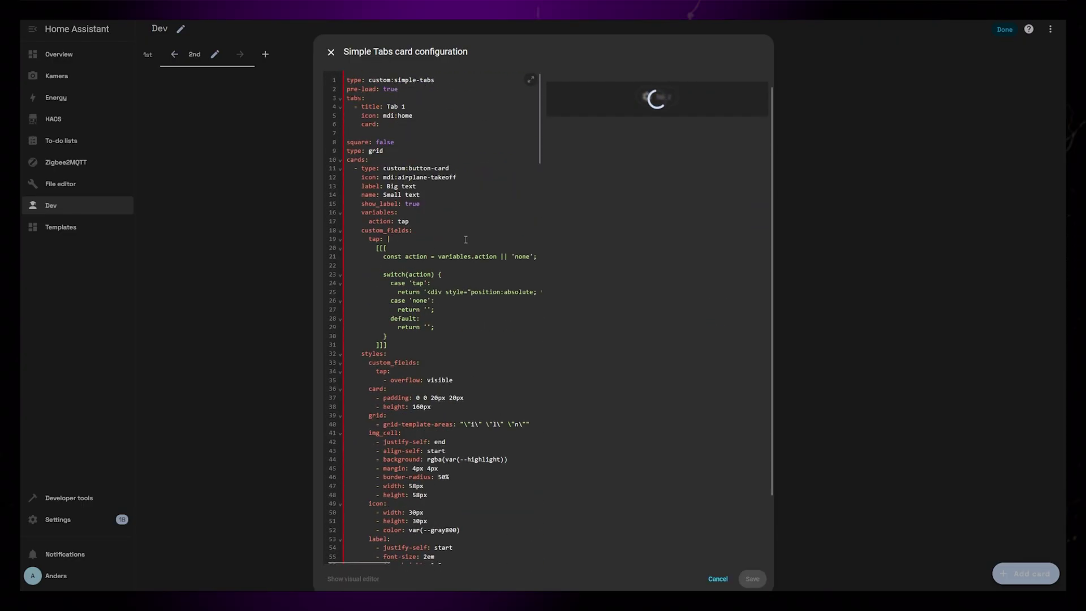
shift+click(347, 142)
key(Tab)
key(Tab)
key(Tab)
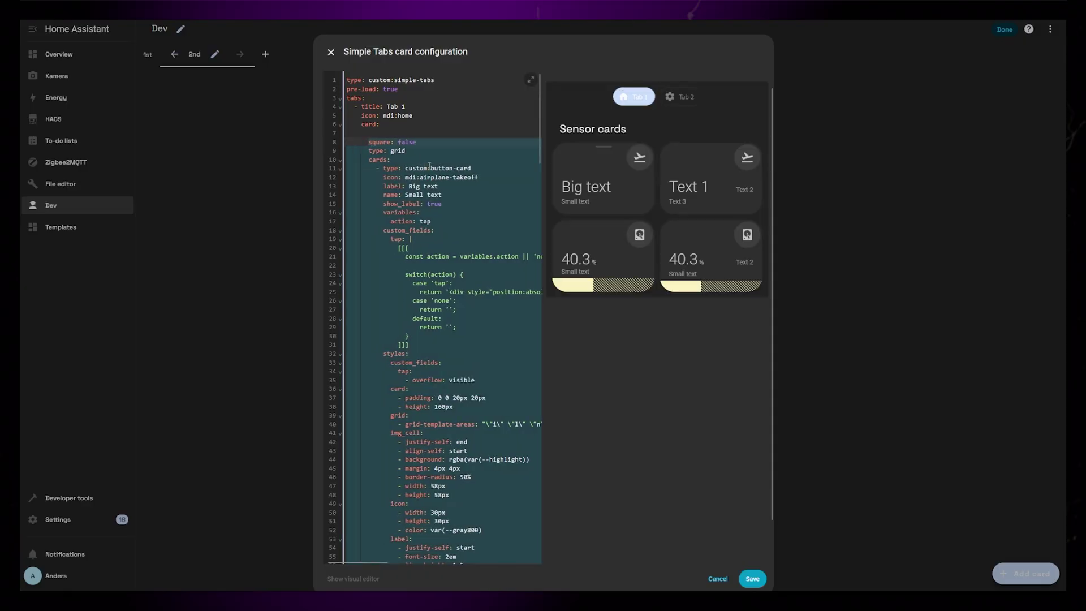
scroll(443, 214, down, 20)
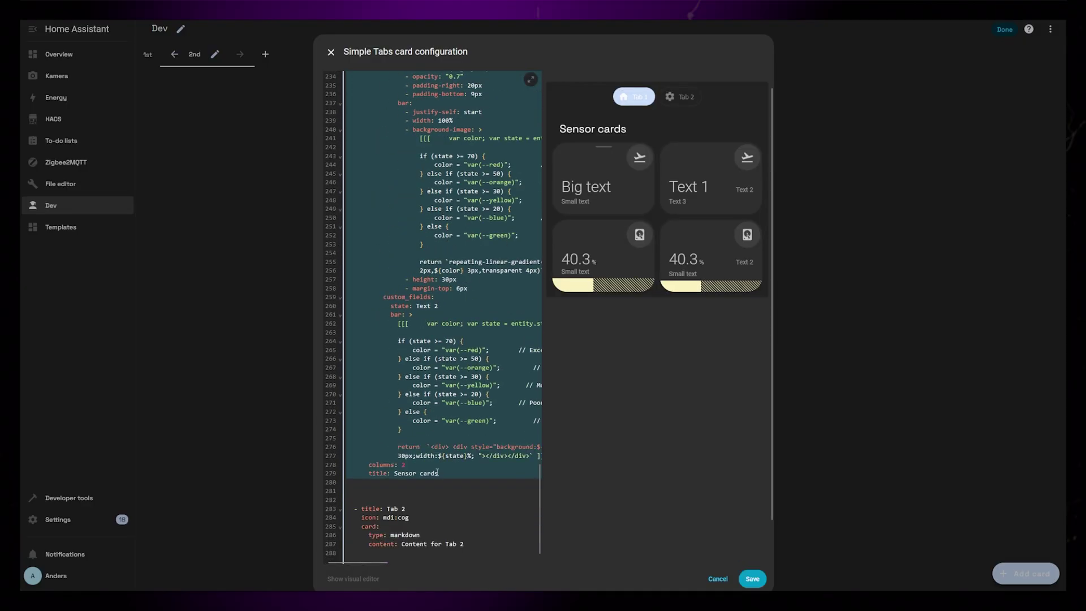
click(685, 97)
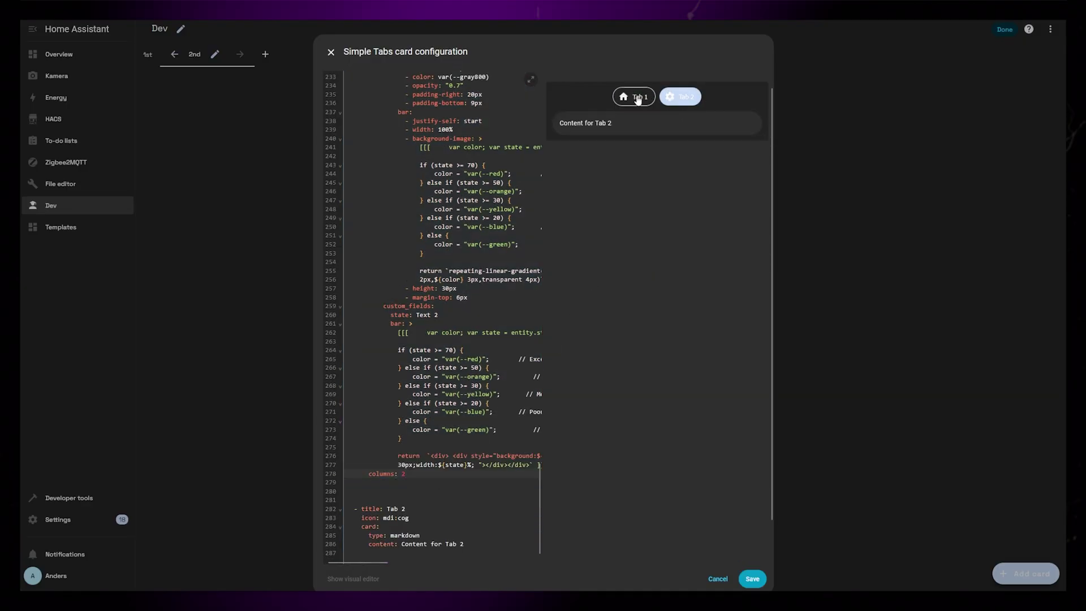
click(636, 97)
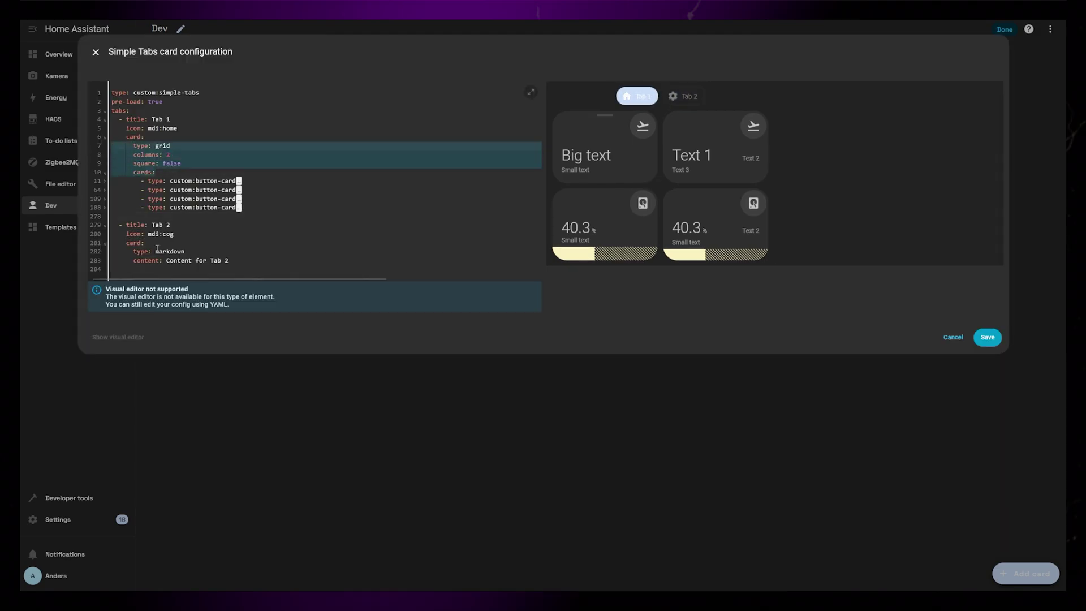
Step: Paste the grid settings into Tab 2 and indent its markdown lines under cards
click(113, 251)
text(type: grid       columns: 2       square: false       cards:)
drag(232, 295, 142, 287)
key(Tab)
click(141, 287)
Step: Turn Tab 2's markdown into a list entry and duplicate it into four markdown cards
text(-)
key(Down)
key(Home)
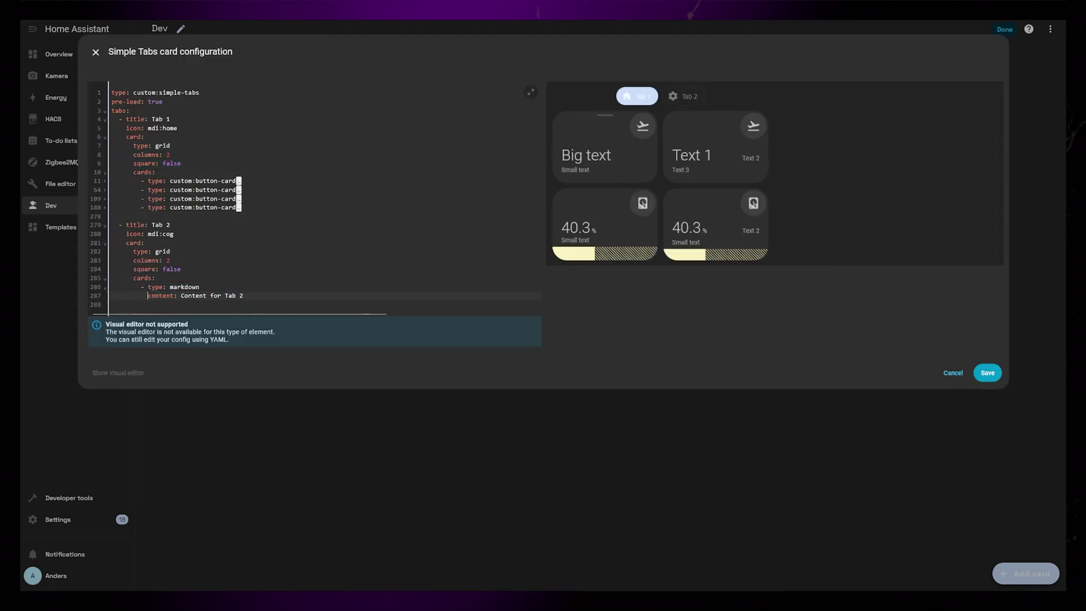
key(Down)
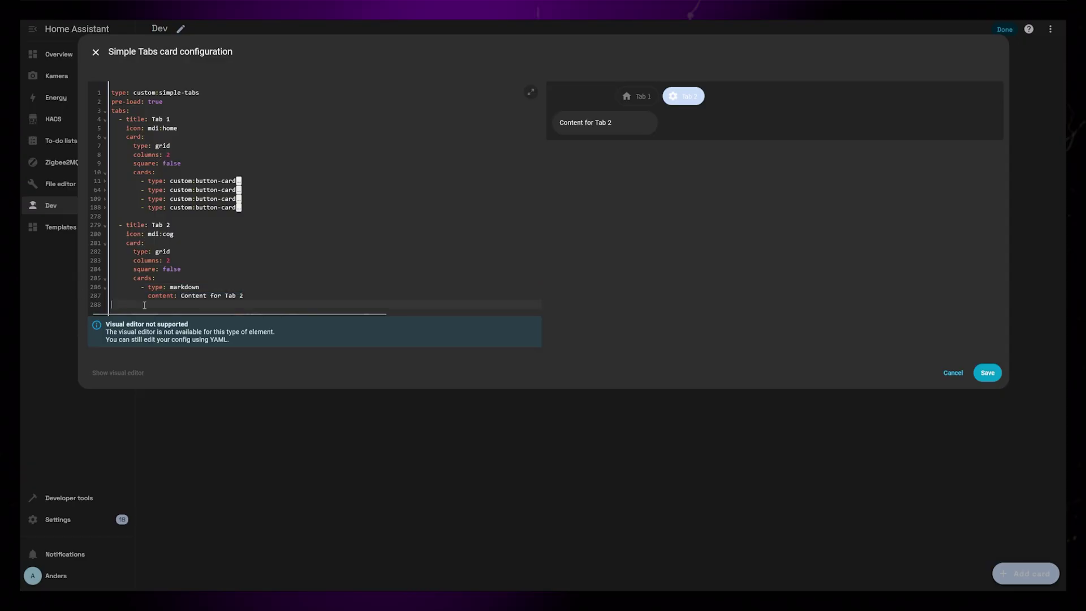
text(- type: markdown   content: Content for Tab 2)
key(ctrl+v)
key(ctrl+v)
click(691, 97)
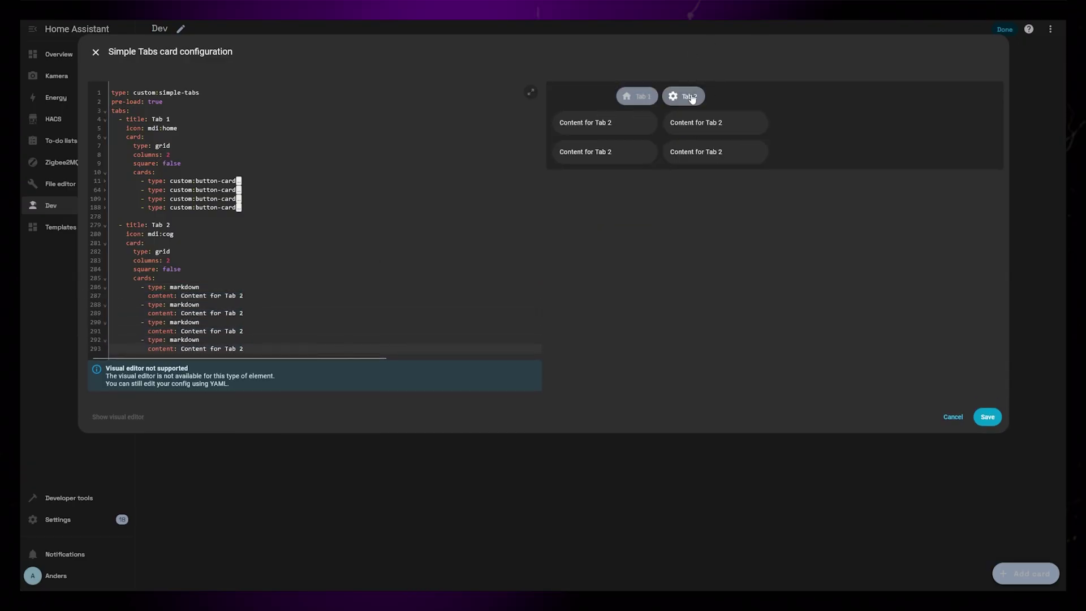
click(638, 96)
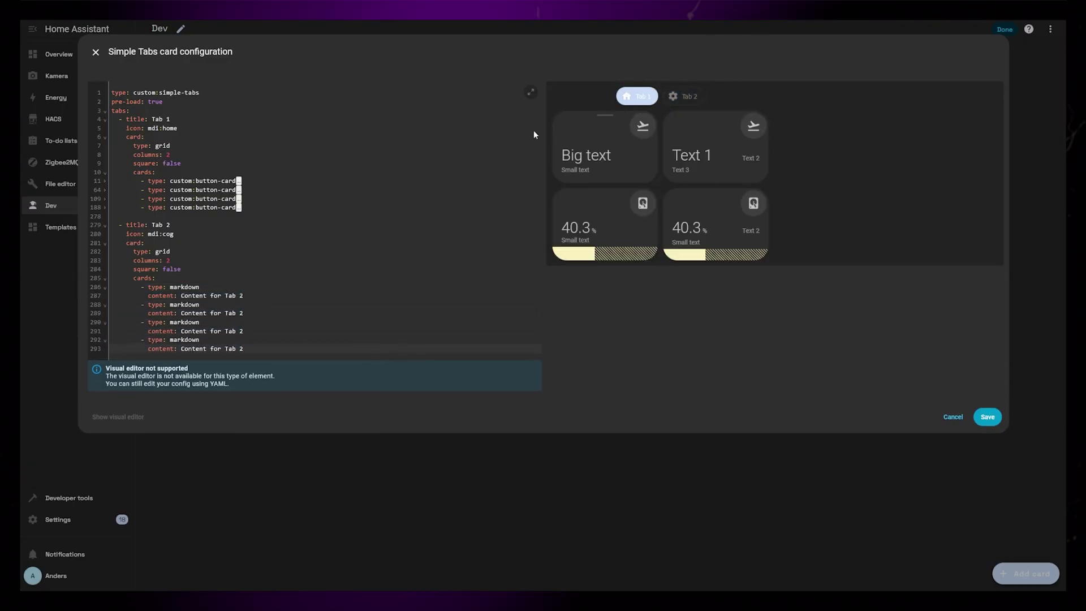
Step: Rename Tab 1 to 'Sensors' and Tab 2 to 'Settings'
drag(152, 226, 185, 224)
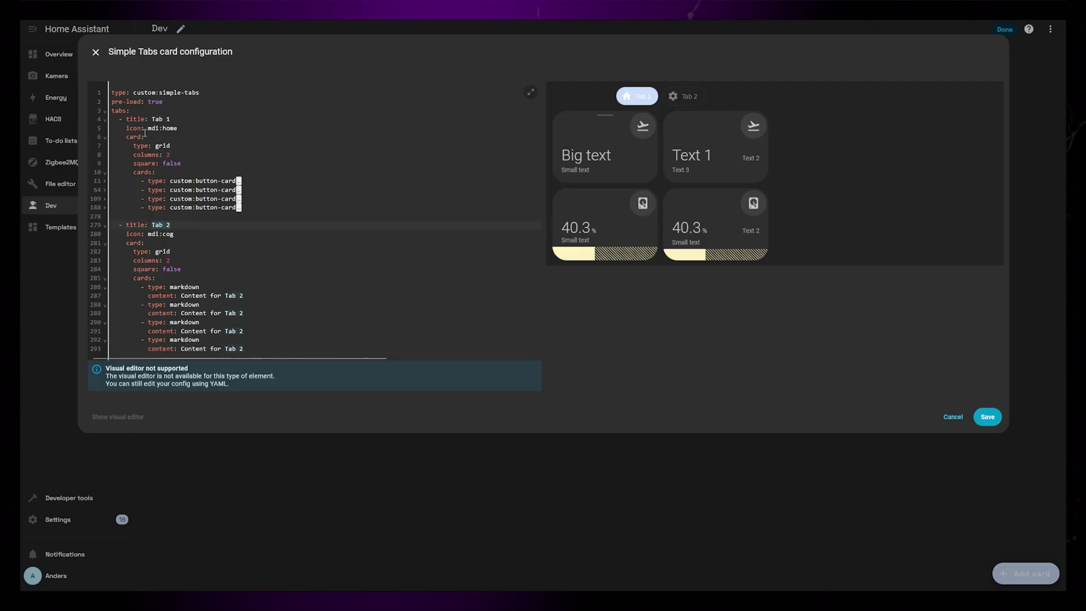
drag(151, 120, 170, 119)
text(Sensors)
drag(151, 225, 170, 226)
text(Settings)
Step: Add an alignment option, settling on center after trying start and end
key(Return)
text(alignment: start)
key(BackSpace)
text(cenmte)
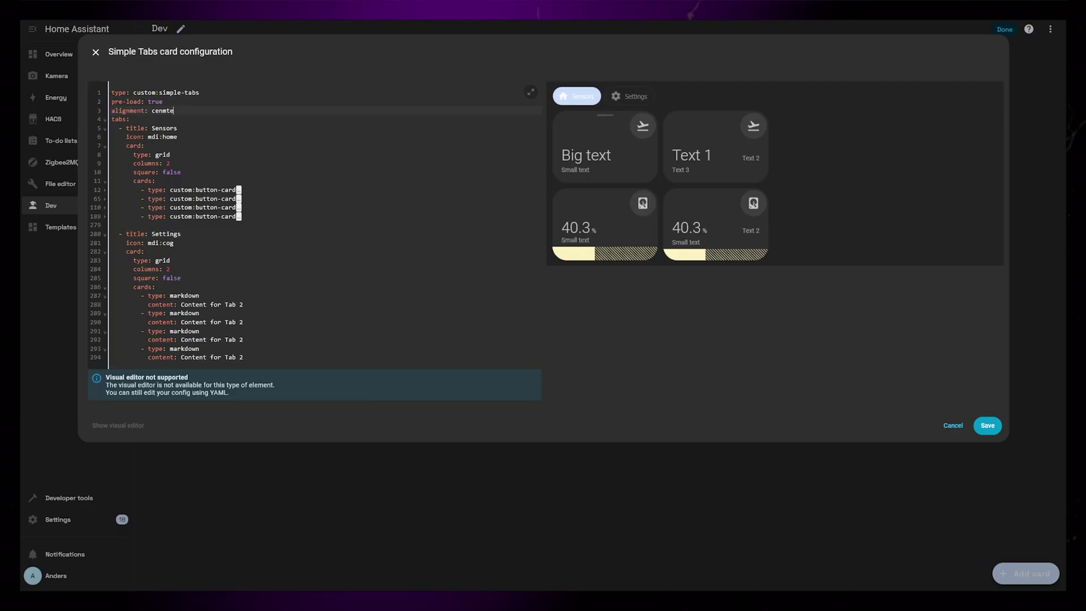
key(BackSpace)
key(BackSpace)
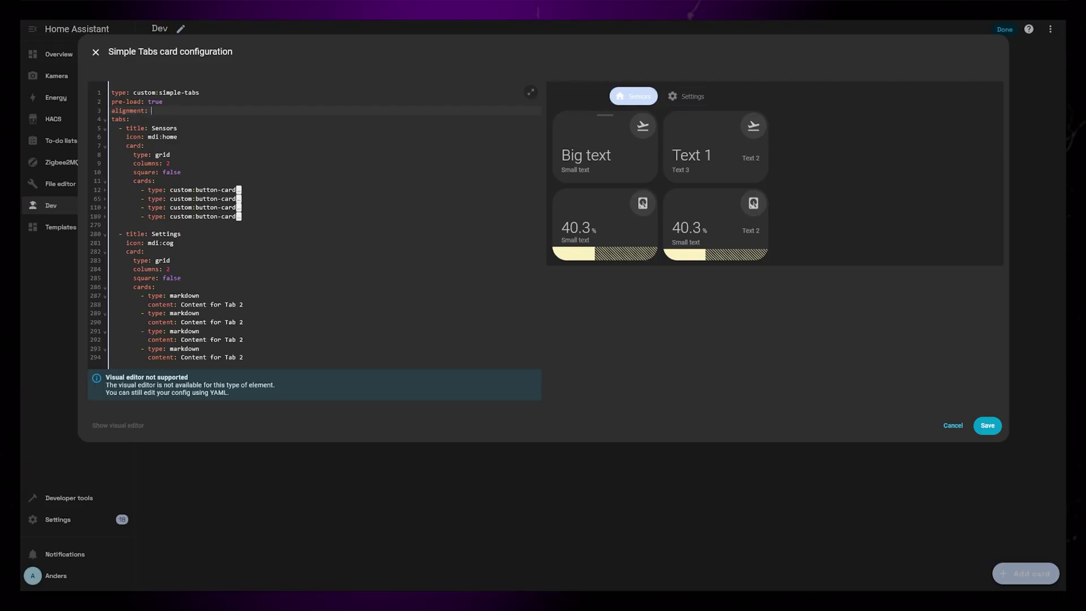
text(end)
key(BackSpace)
key(BackSpace)
key(BackSpace)
text(center)
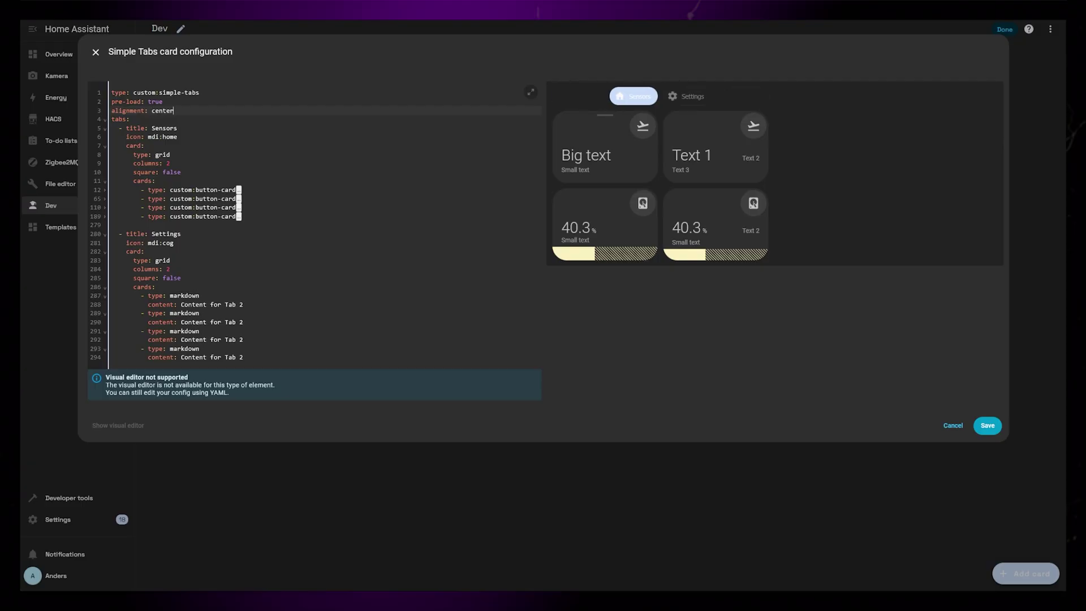
Step: Give the tabs a background-color of #ED3F27
key(Return)
text(backgro)
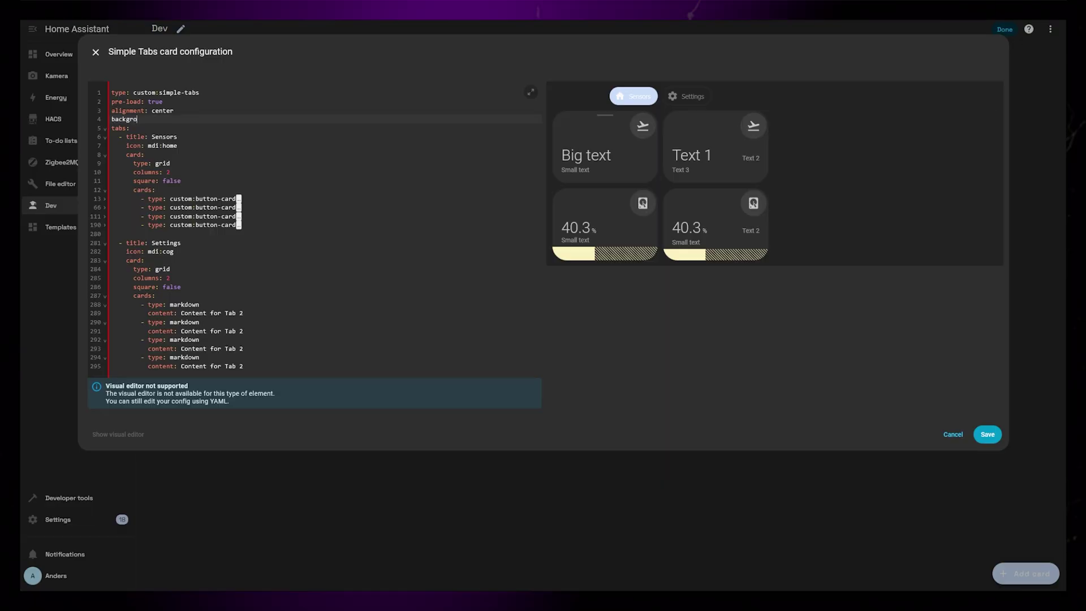
text(und-color: ")
text(#A7AAE1)
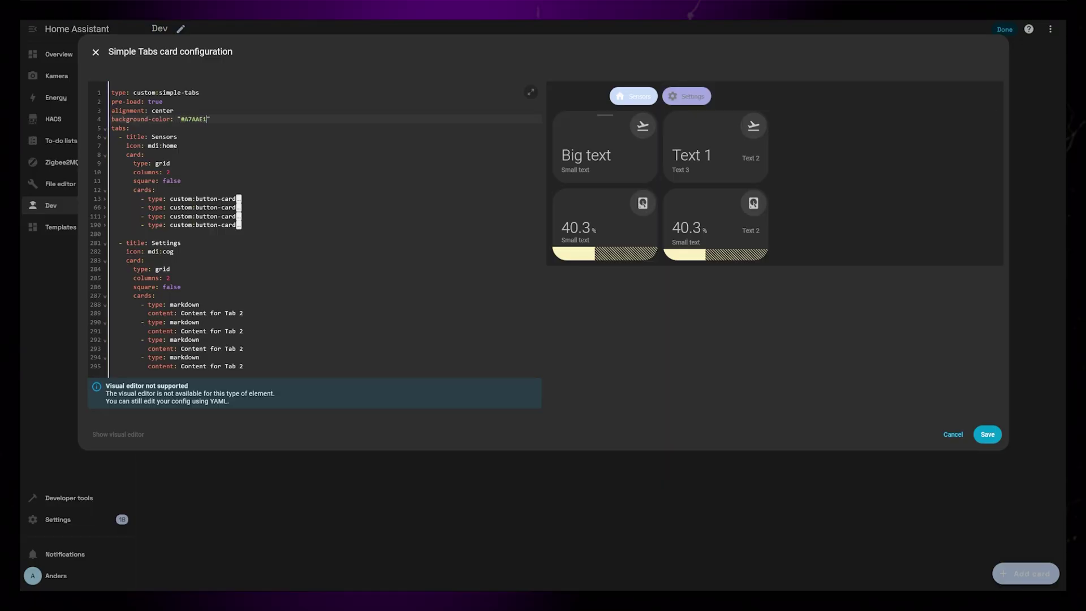
key(Return)
key(Up)
key(End)
key(Left)
key(shift+ctrl+Left)
key(shift+ctrl+Left)
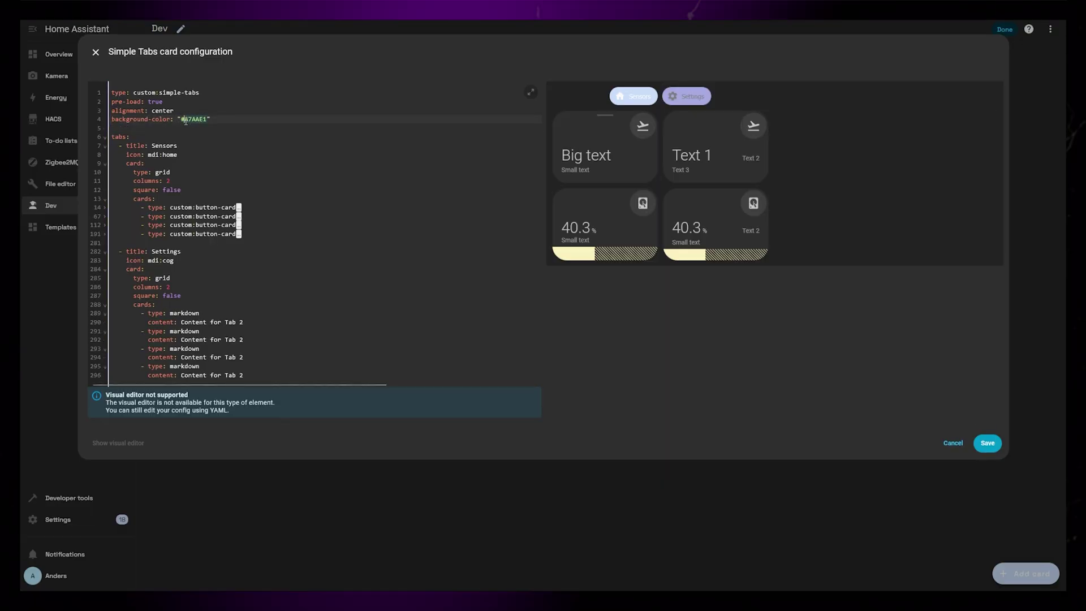
text(#ED3F27)
Step: Duplicate the Settings tab block as a third tab titled 'Server'
drag(251, 376, 113, 245)
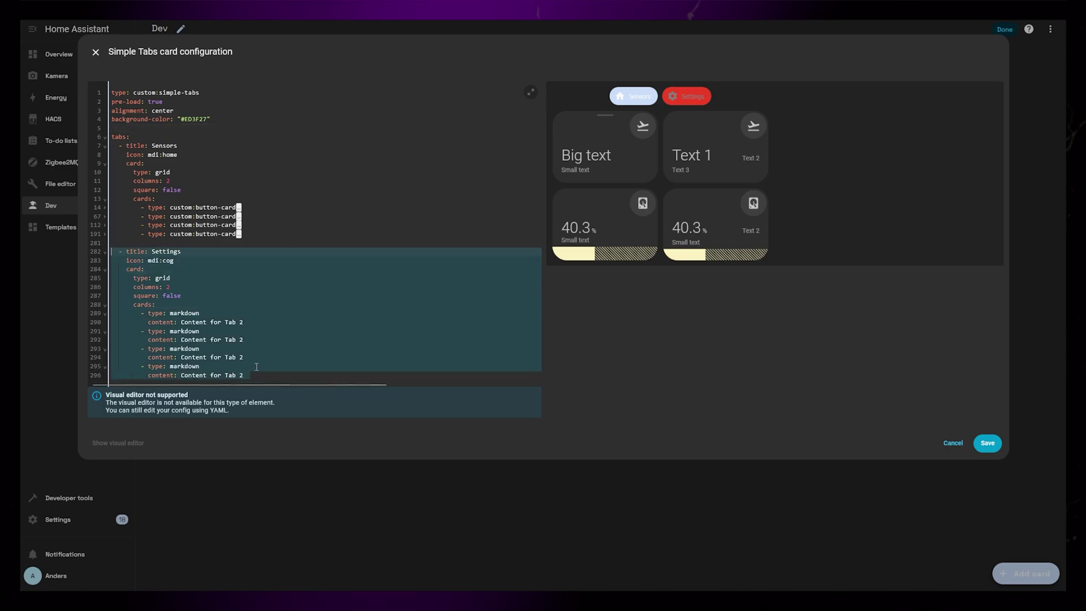
key(ctrl+c)
key(Right)
key(ctrl+v)
double_click(181, 384)
text(Server)
Step: Add text-color #000000, active-background #86B0BD and active-text-color #000000
click(211, 119)
key(Return)
text(text-color: "#000000")
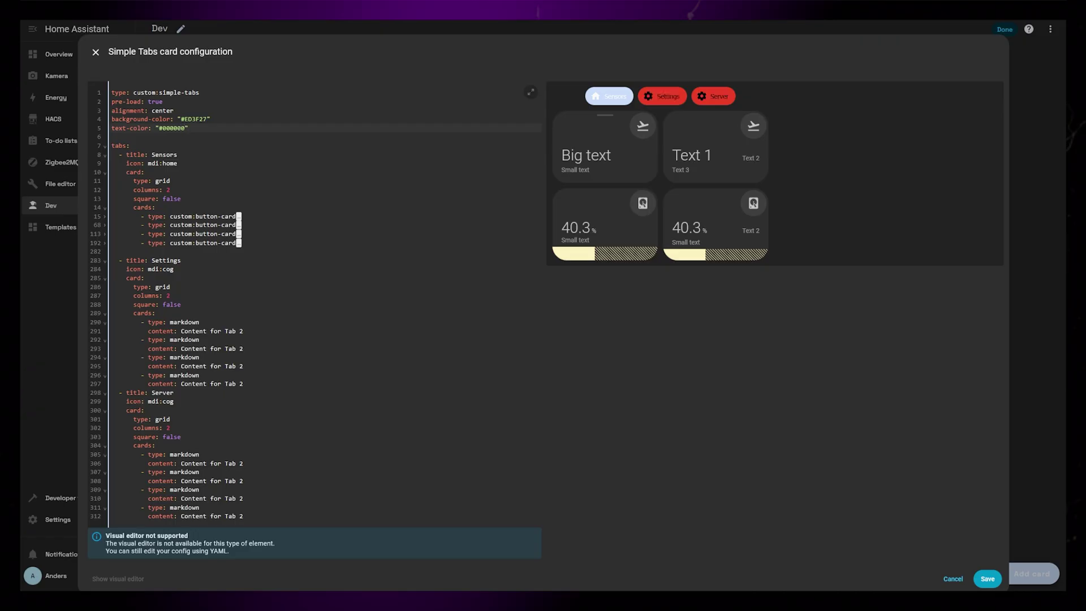
key(Return)
text(active-)
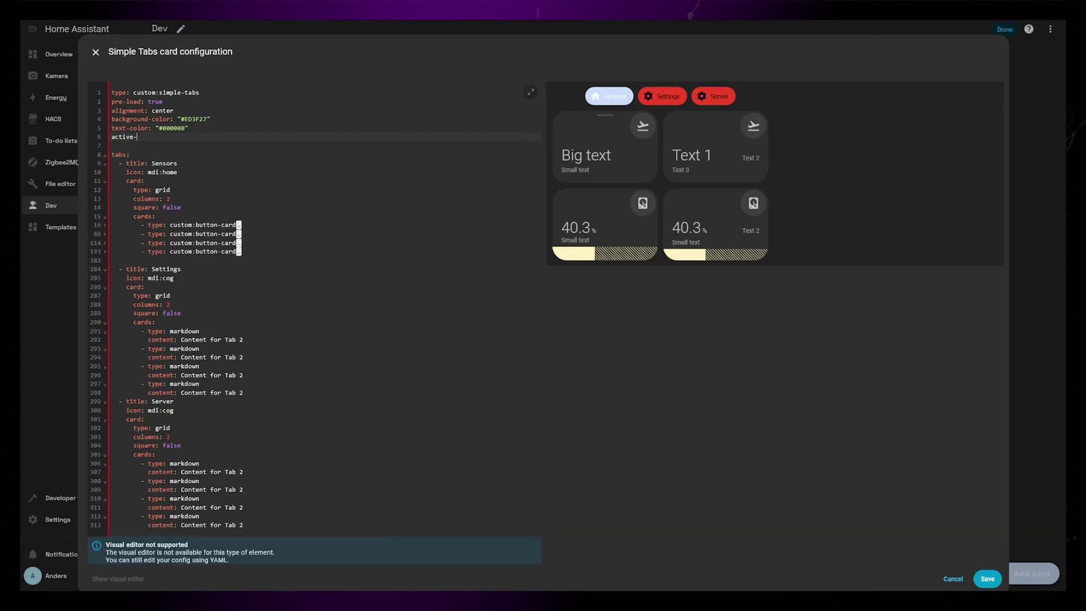
text(background: "#86B0BD")
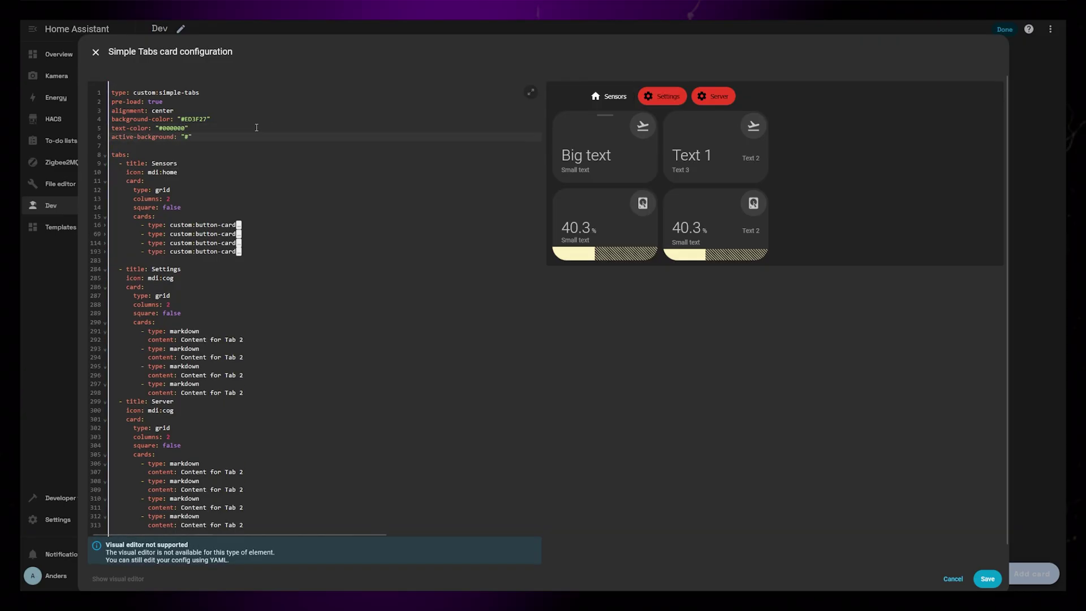
key(Return)
text(active-text-color:)
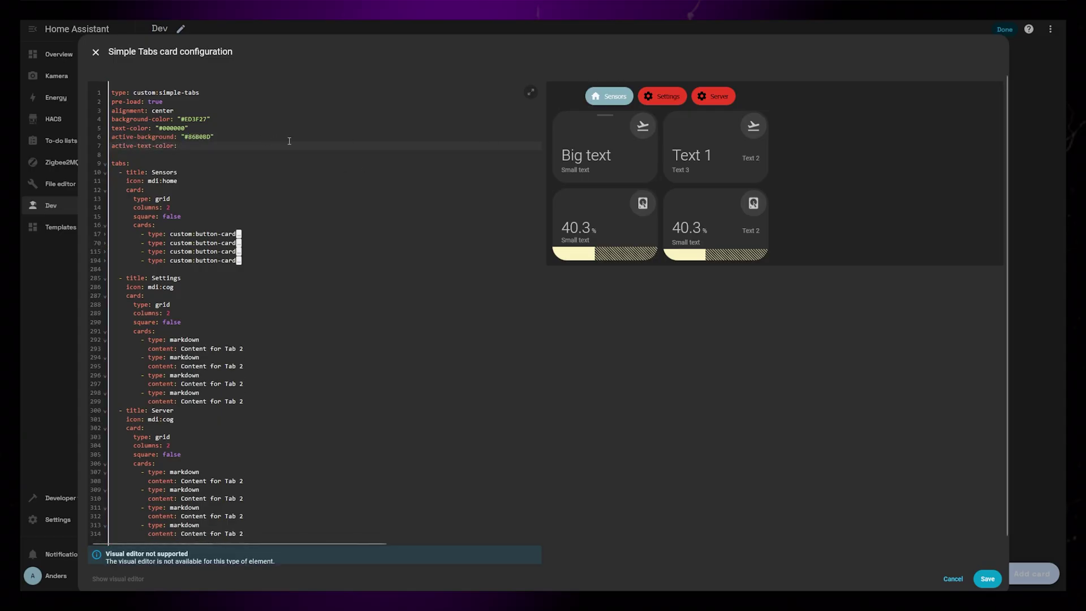
text( ""#000000)
Step: Preview the tabs and copy a generated linear-gradient value for the active background
click(656, 97)
click(609, 96)
drag(213, 137, 185, 137)
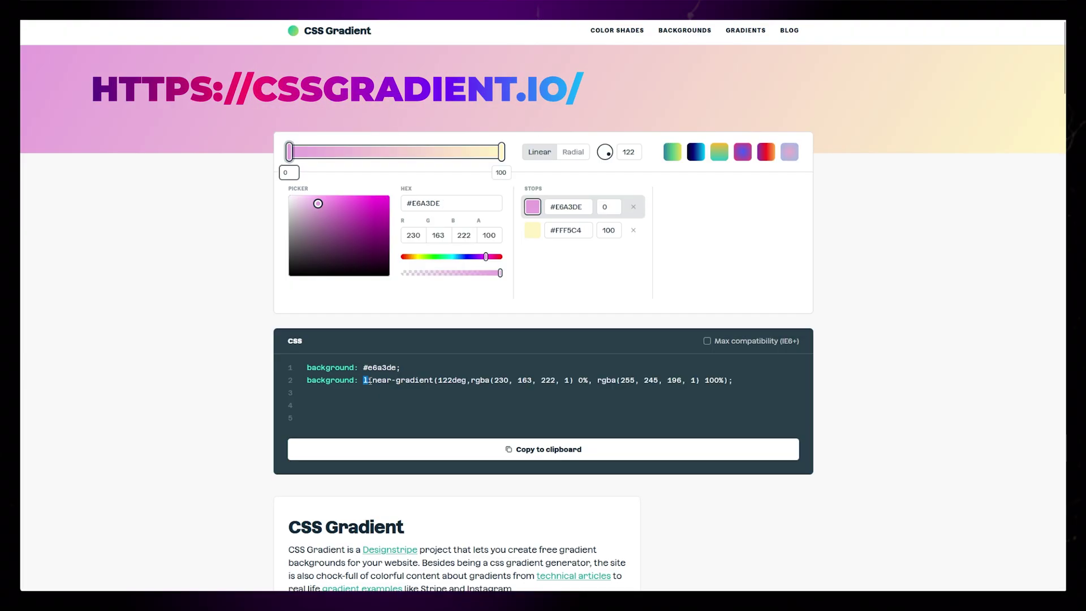
drag(363, 380, 725, 382)
key(ctrl+c)
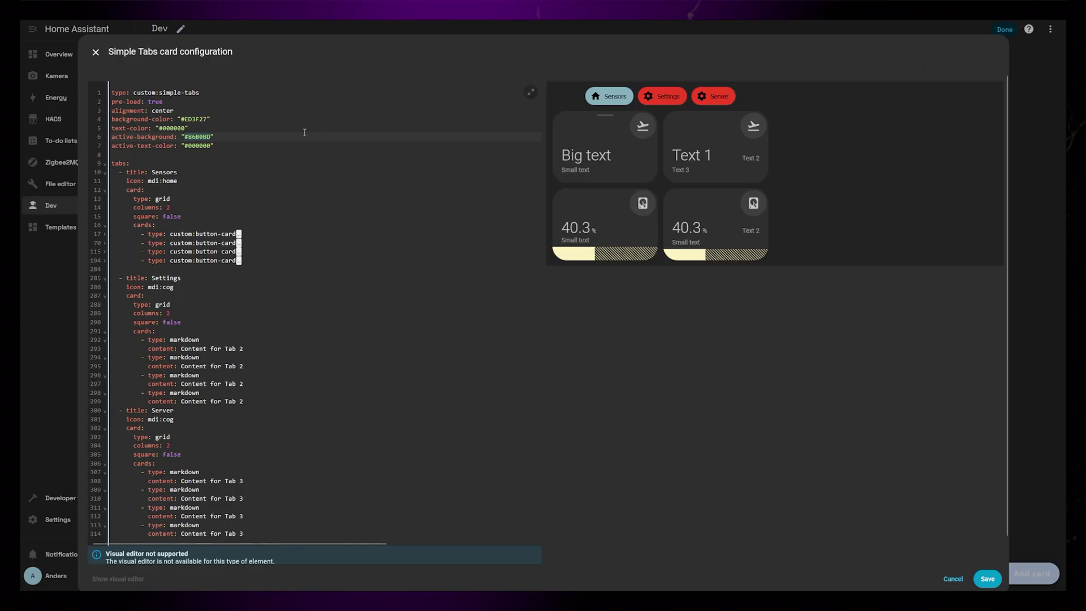
Step: Paste the gradient as the active background and preview it on the Settings tab
key(ctrl+v)
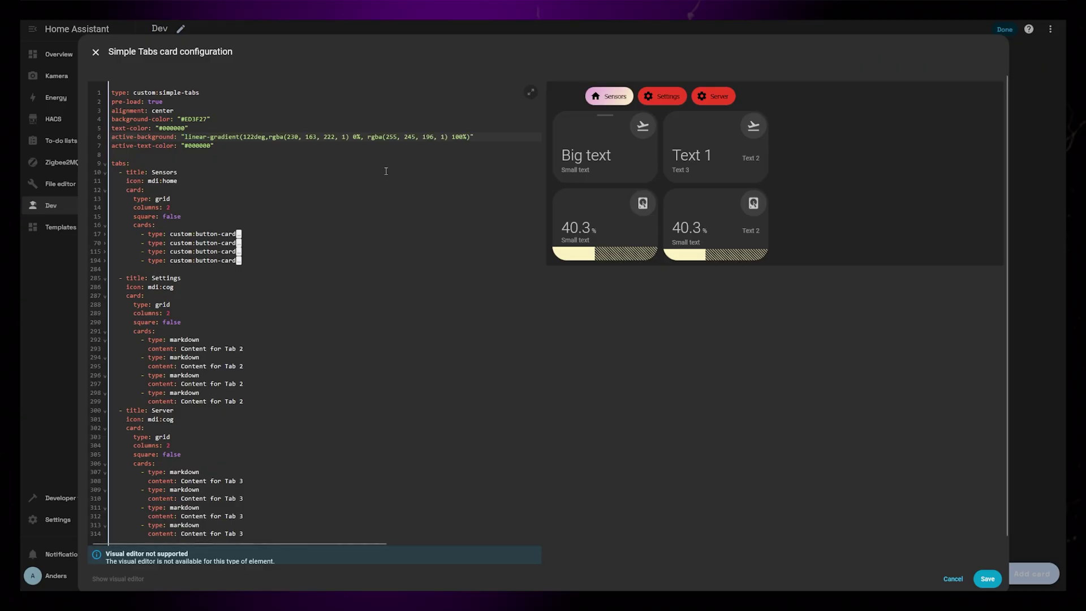
click(662, 97)
click(609, 97)
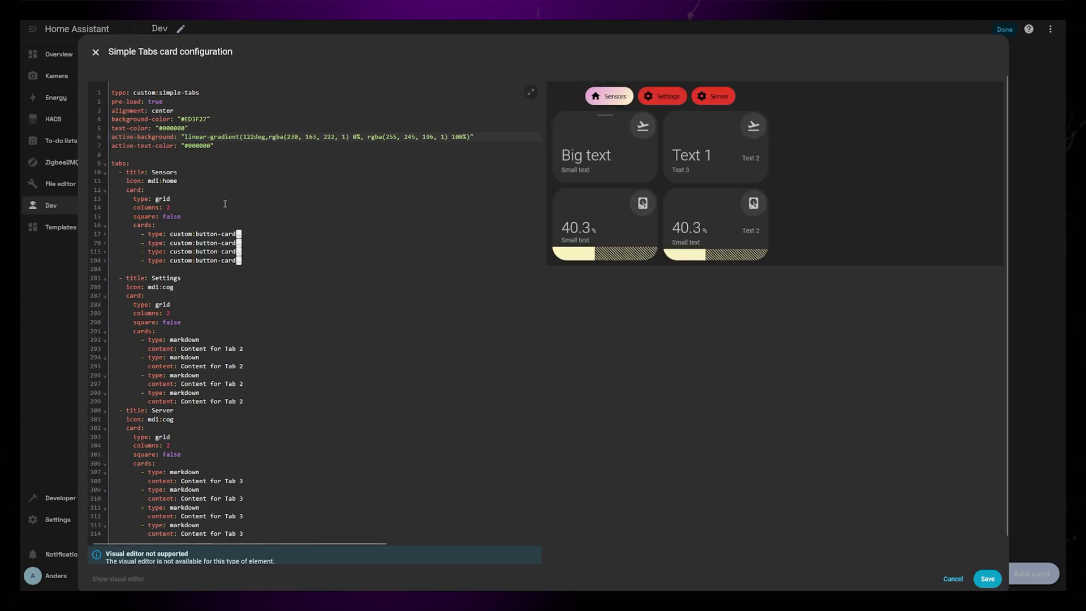
Step: Delete lines from the Sensors, Settings and Server tabs, then undo the deletions
click(198, 175)
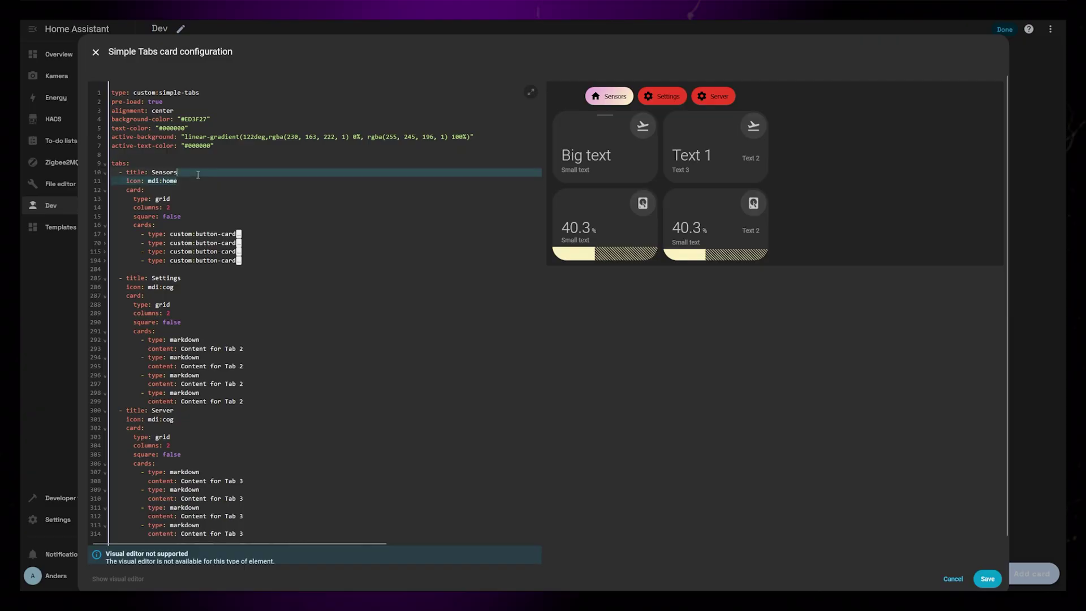
key(Delete)
click(182, 268)
key(shift+Down)
key(Delete)
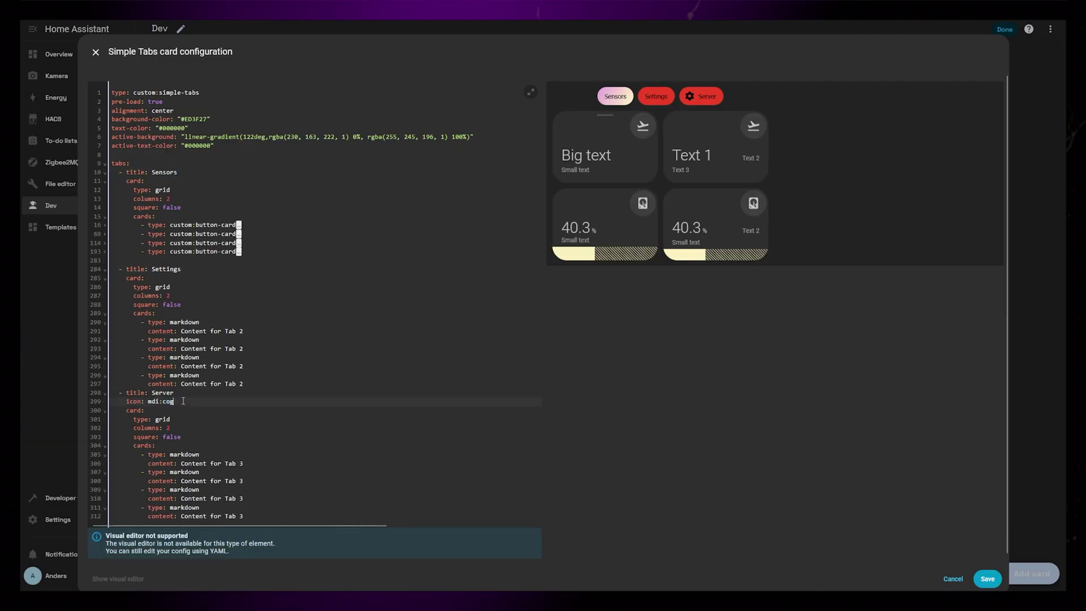
click(176, 393)
key(shift+Down)
key(Delete)
key(ctrl+z)
key(ctrl+z)
key(ctrl+z)
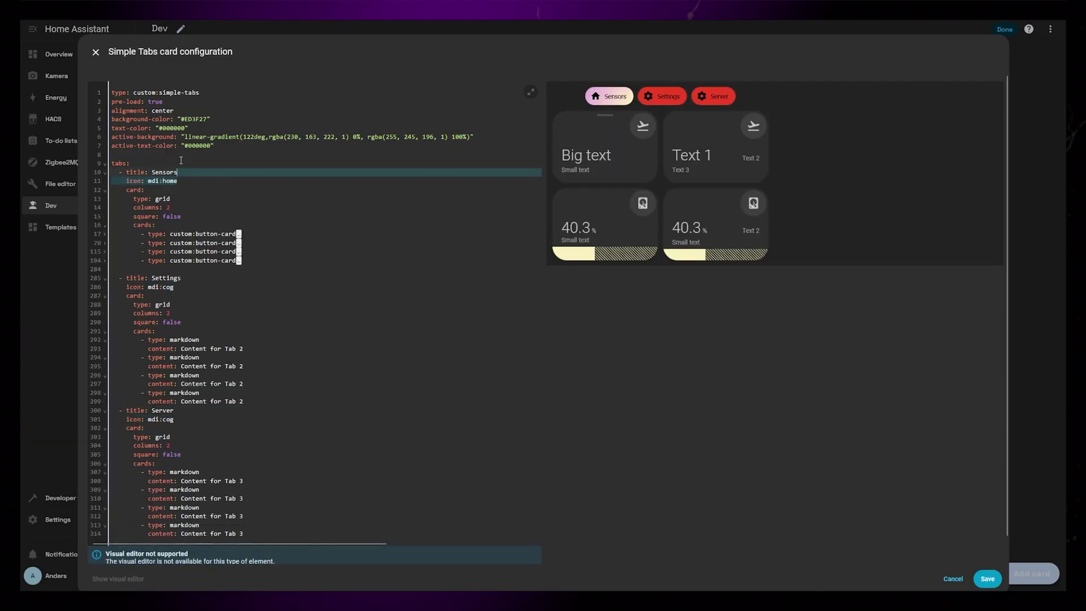
Step: Remove the three tabs' title lines and set the Server tab icon to mdi:cable-data
key(shift+Up)
key(Delete)
click(127, 277)
key(shift+Up)
key(Delete)
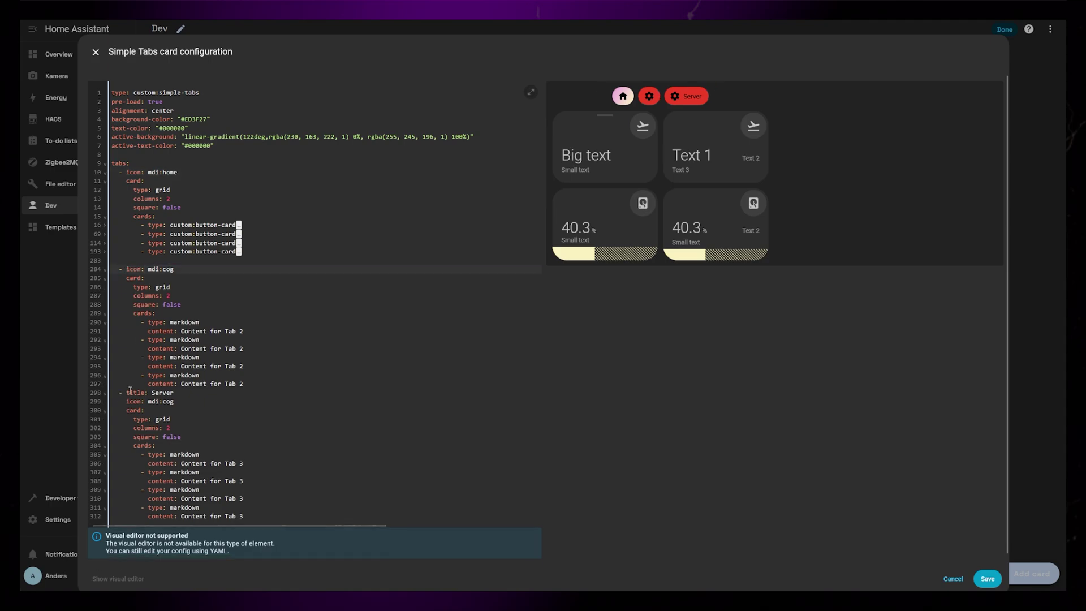
click(126, 401)
key(shift+Up)
text(con: mdi:c)
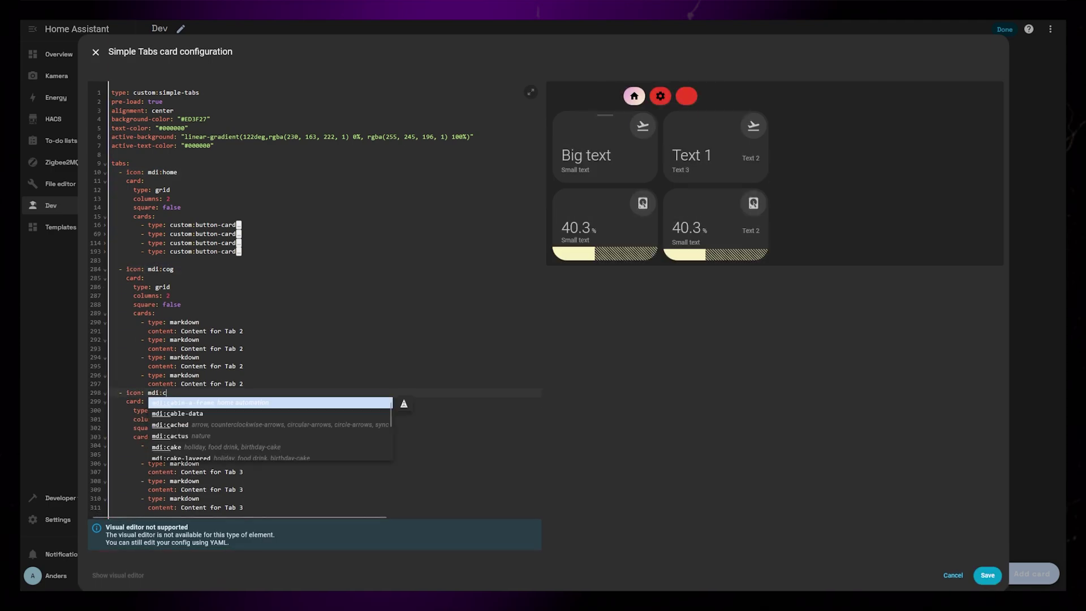
key(Down)
key(Return)
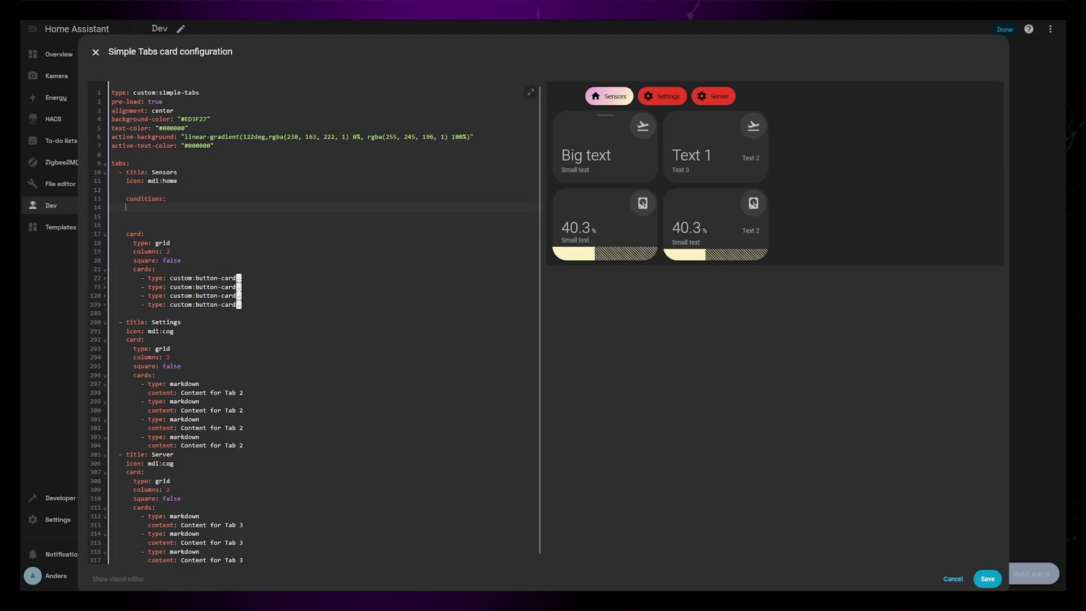
Step: Add a '- template:' condition under the Sensors tab with a pasted time-based template
text(- template:)
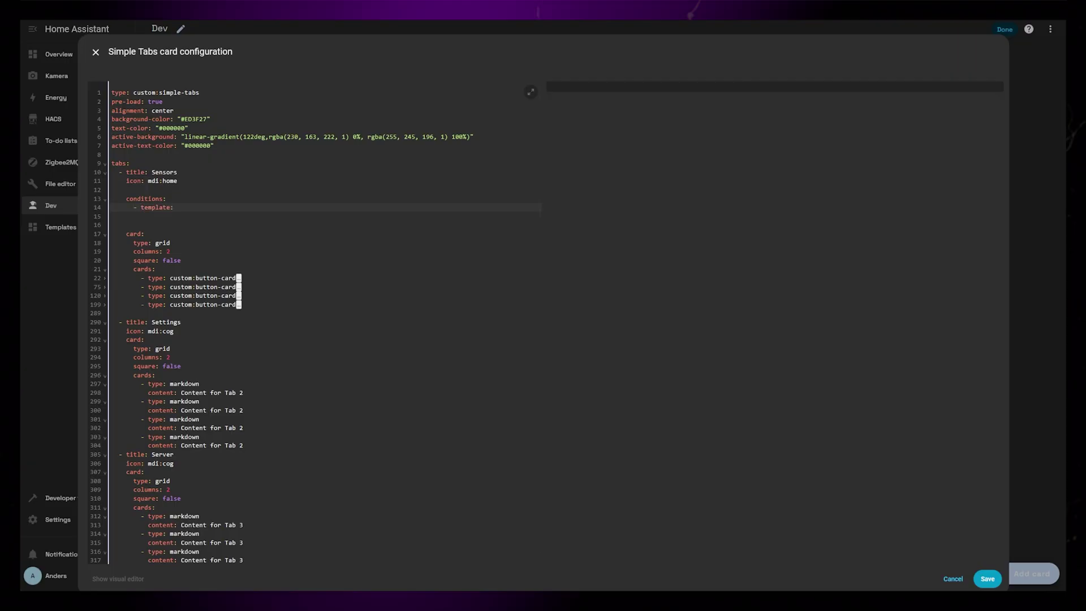
key(ctrl+v)
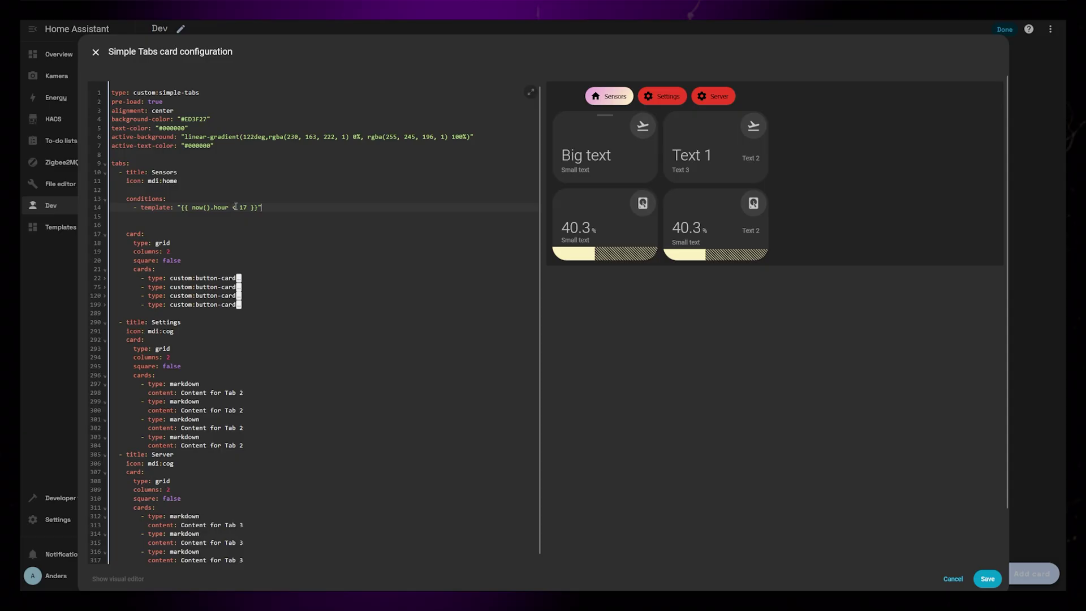
text(>)
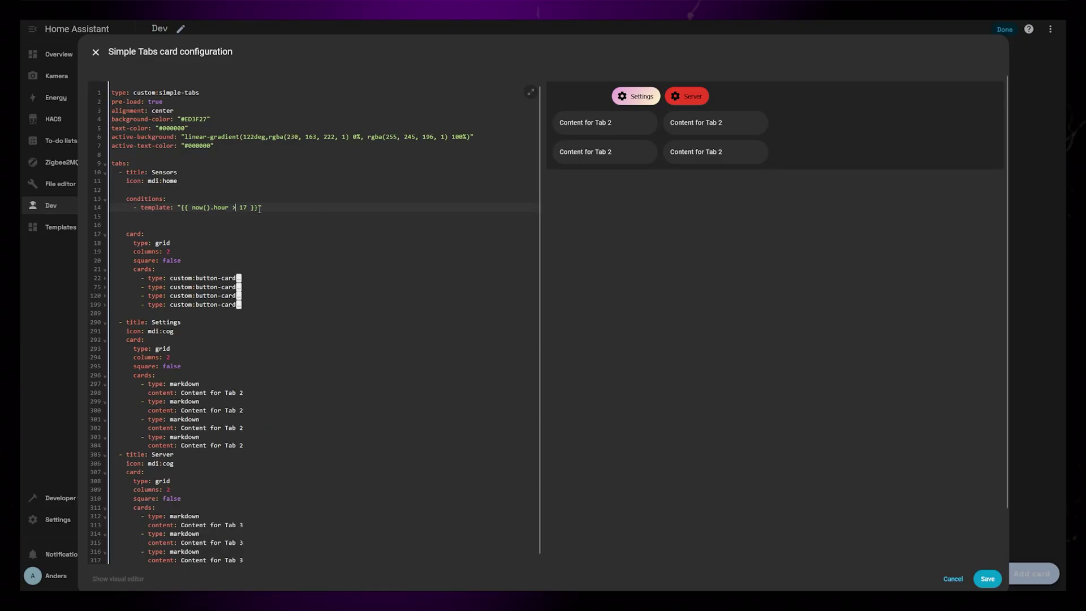
Step: Replace the template with entity: input_boolean.automation_gang_motion and state: "on"
drag(141, 208, 261, 207)
text(entityu)
key(BackSpace)
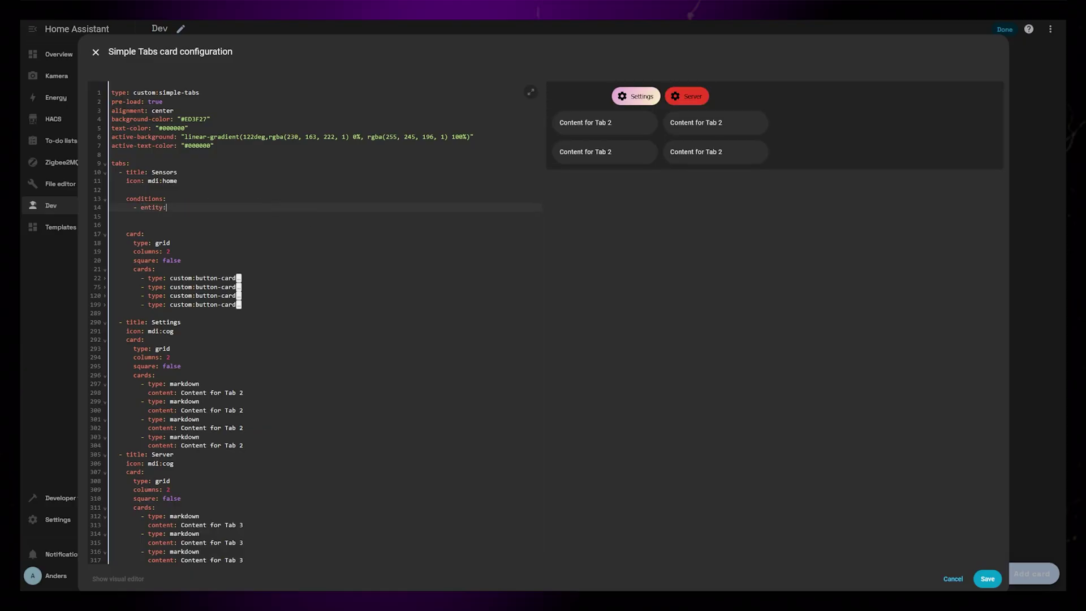
text(: inpu)
text(t)
key(Down)
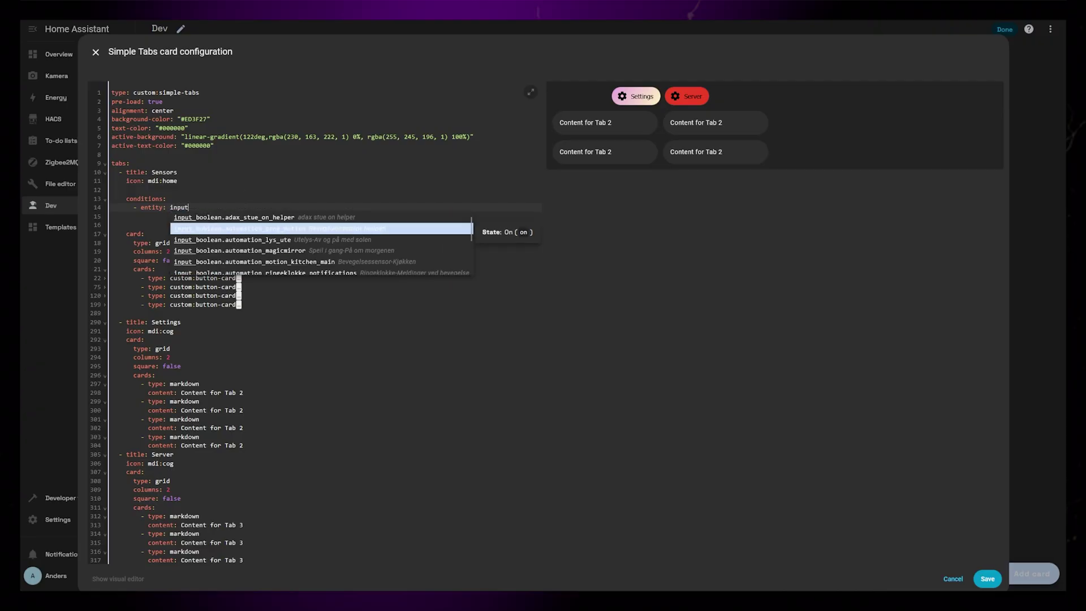
key(Return)
key(Return)
text(state: )
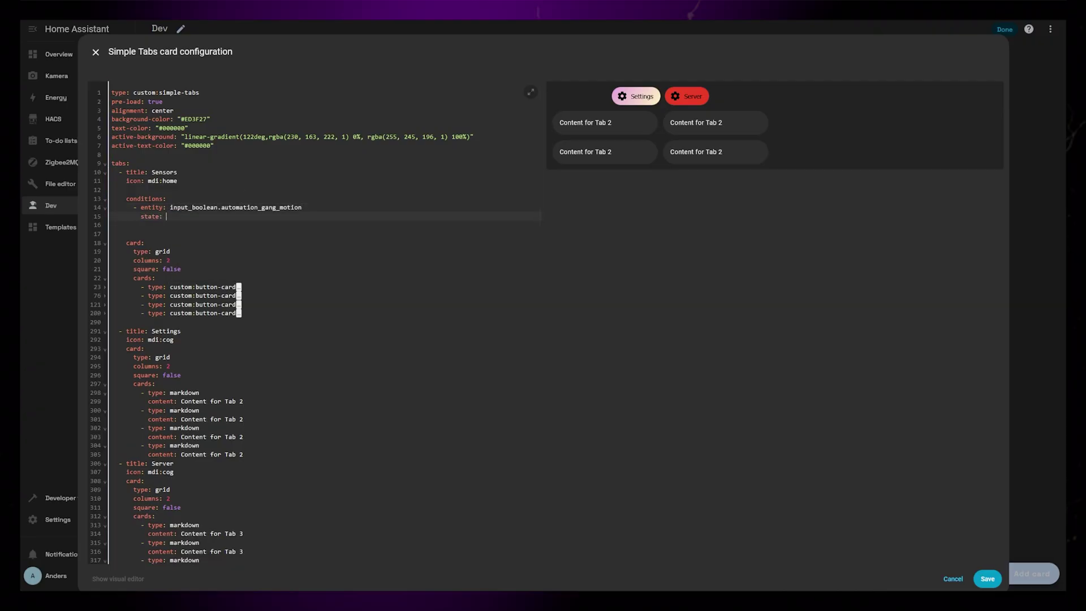
text("on")
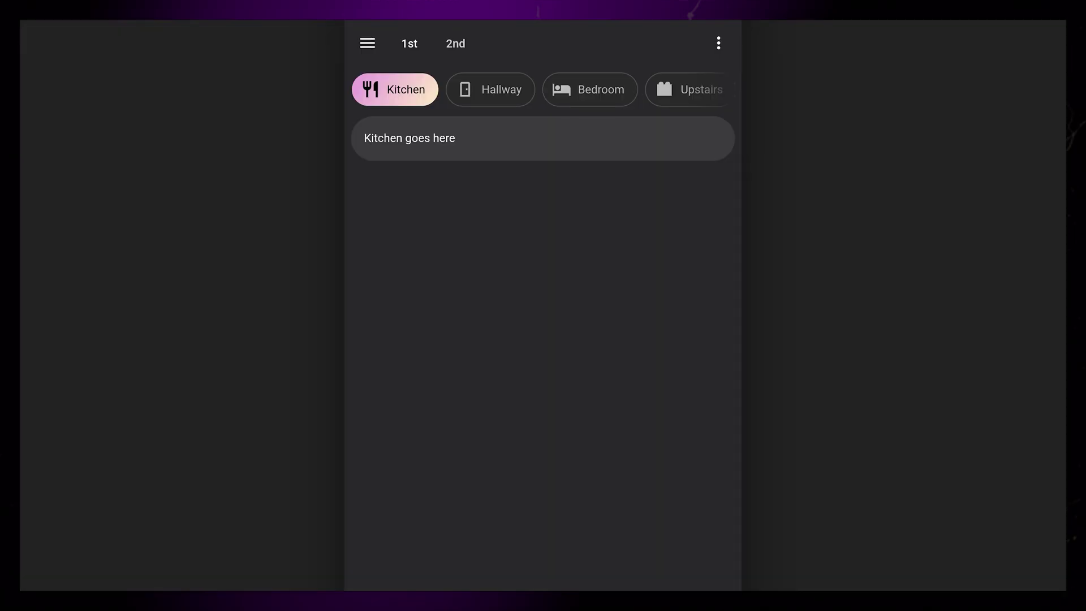
Step: Swipe the mobile tab row and visit Hallway, Bedroom, Upstairs, Kidsroom, Bedroom, then Hallway
drag(623, 88, 645, 118)
click(493, 88)
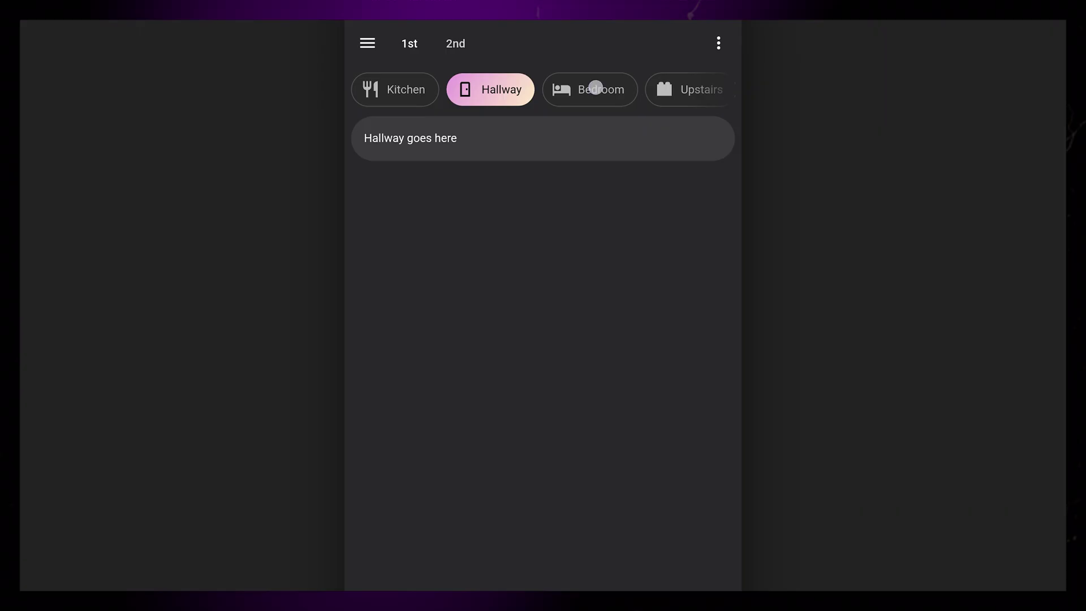
click(596, 88)
click(644, 90)
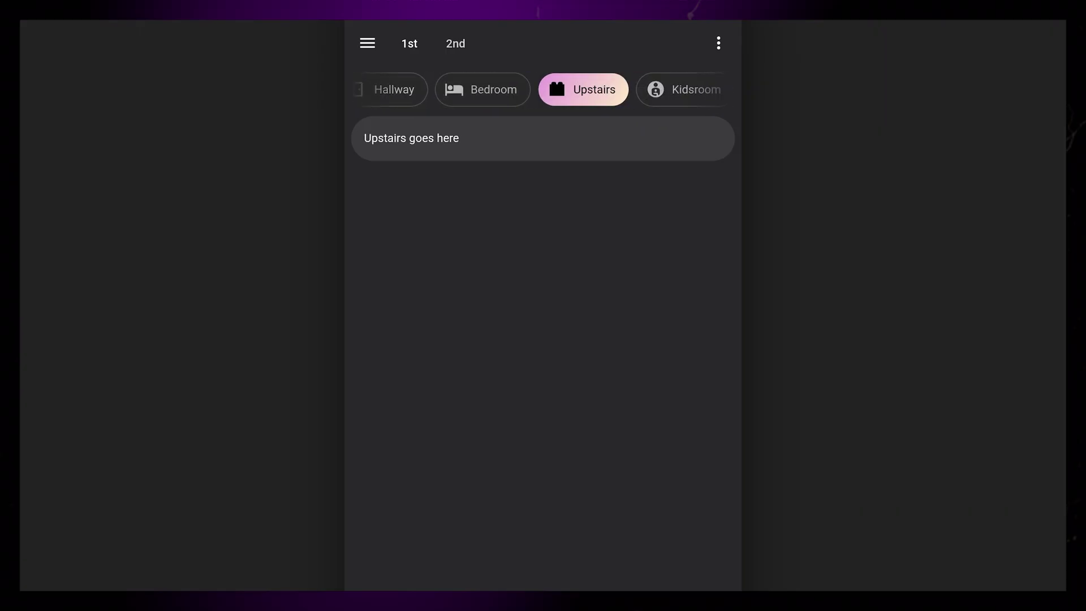
click(685, 89)
click(483, 89)
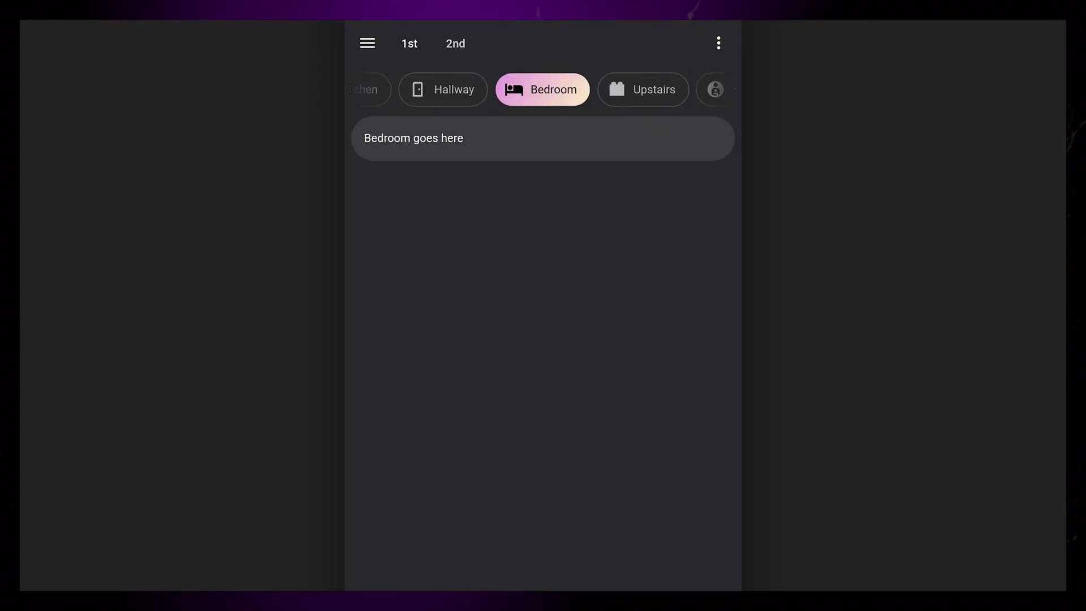
click(443, 89)
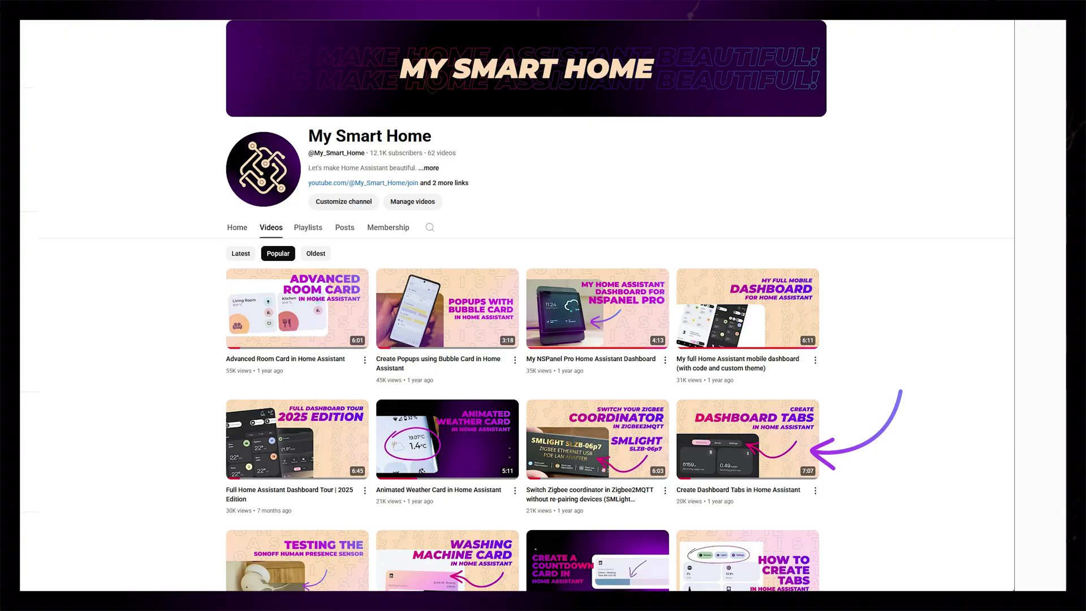